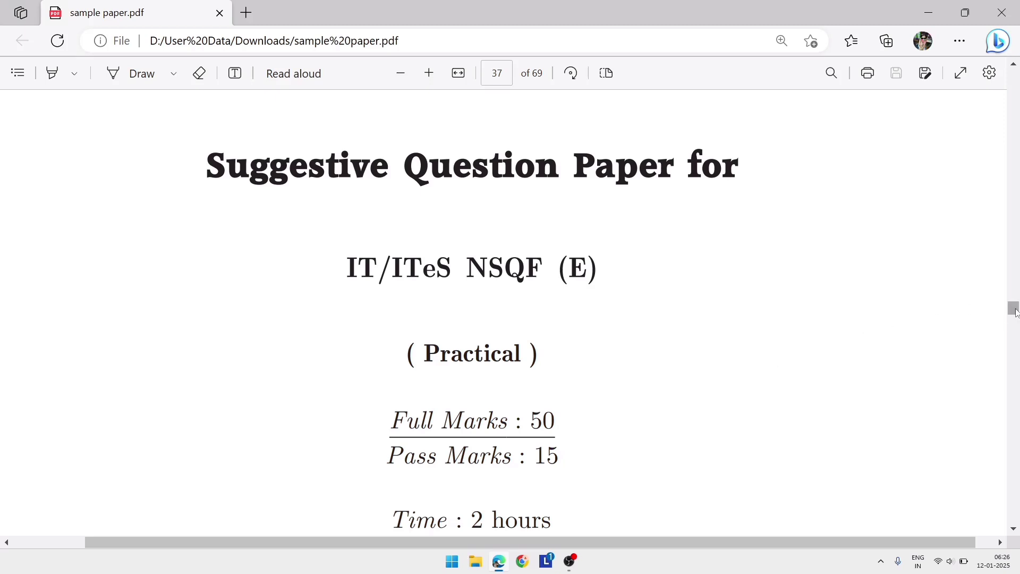
Step: Scroll the sample paper PDF to page 38's practical questions and minimize Edge
{"action": "left_click_drag", "start_coordinate": [1016, 313], "coordinate": [1016, 318]}
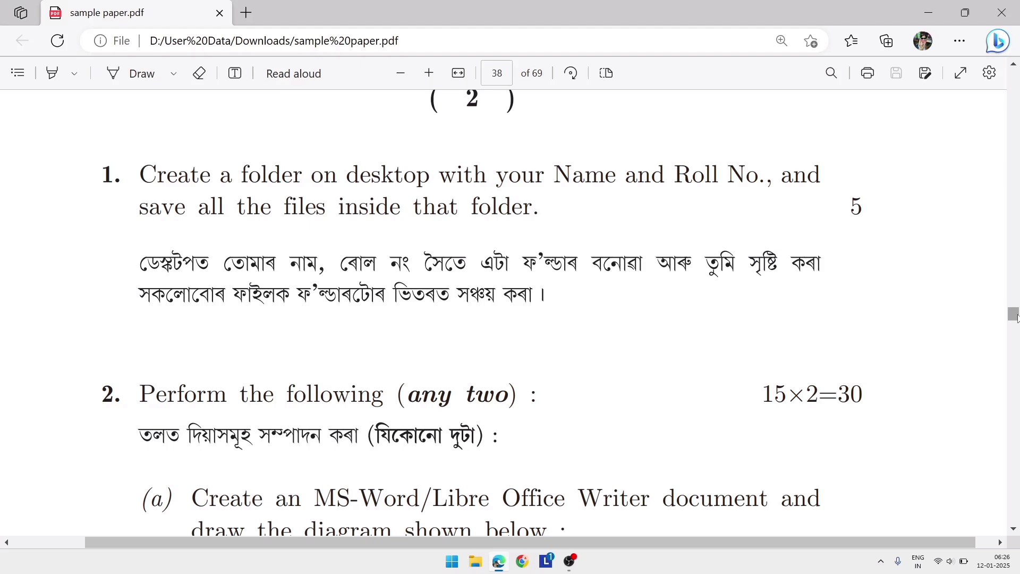
{"action": "left_click", "coordinate": [938, 14]}
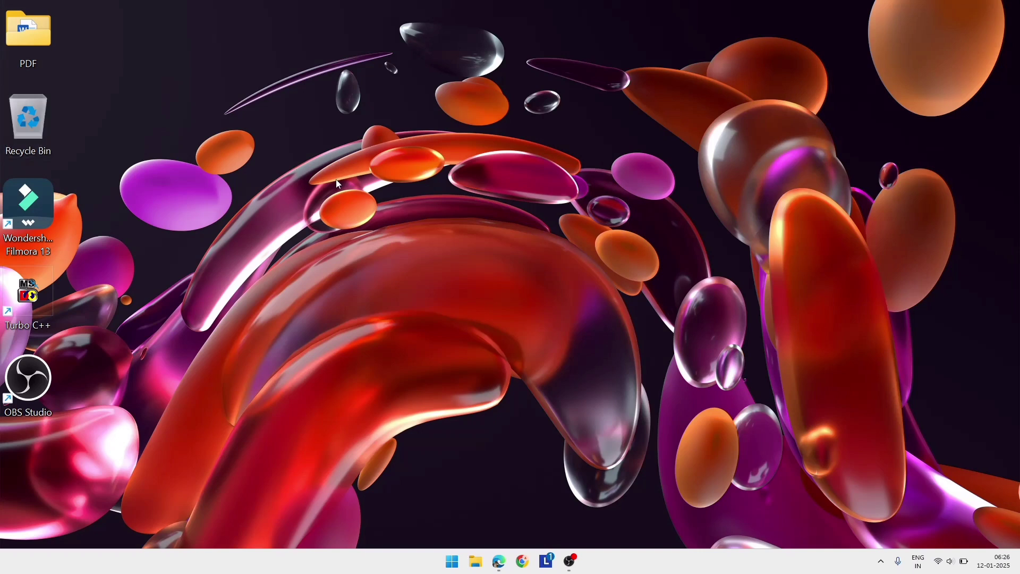
Step: Create a desktop folder named with the student's name and roll number, then restore the PDF
{"action": "right_click", "coordinate": [298, 173]}
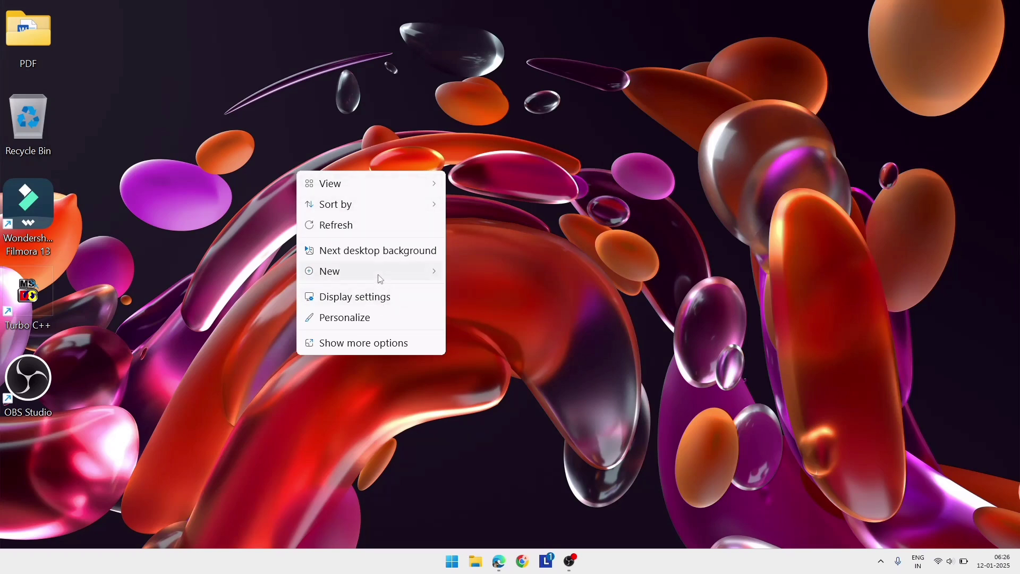
{"action": "mouse_move", "coordinate": [381, 279]}
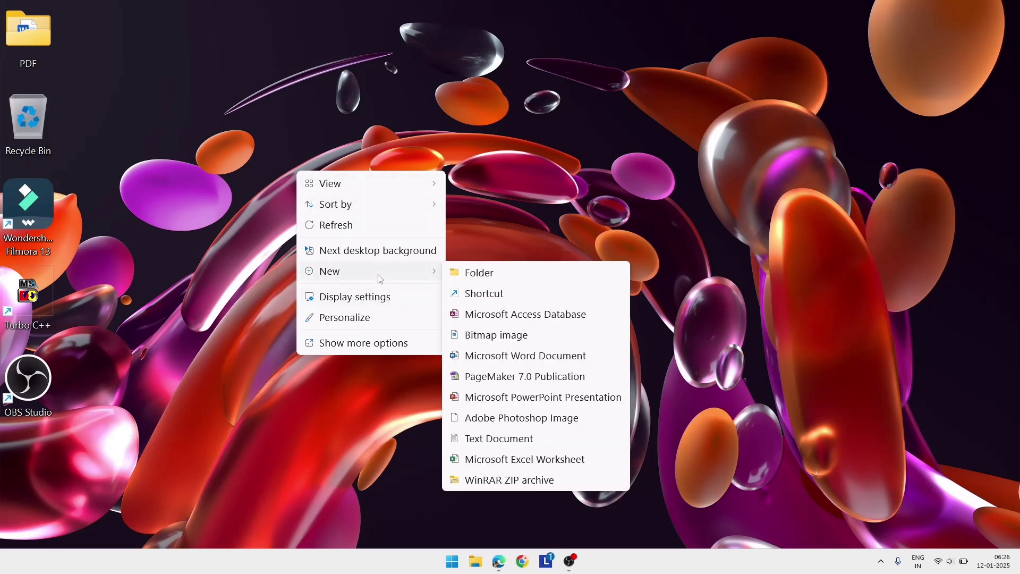
{"action": "left_click", "coordinate": [481, 275]}
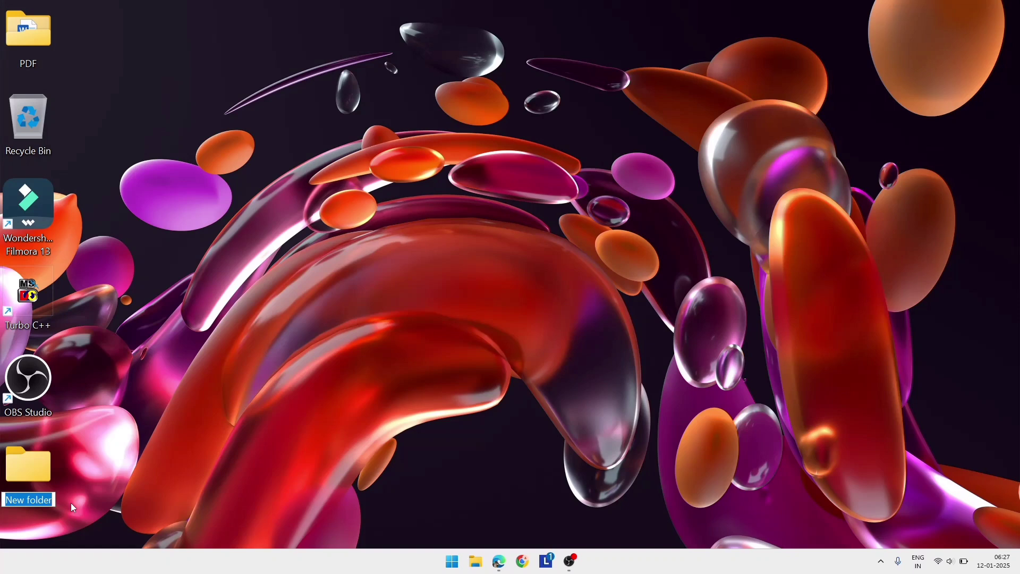
{"action": "type", "text": "R"}
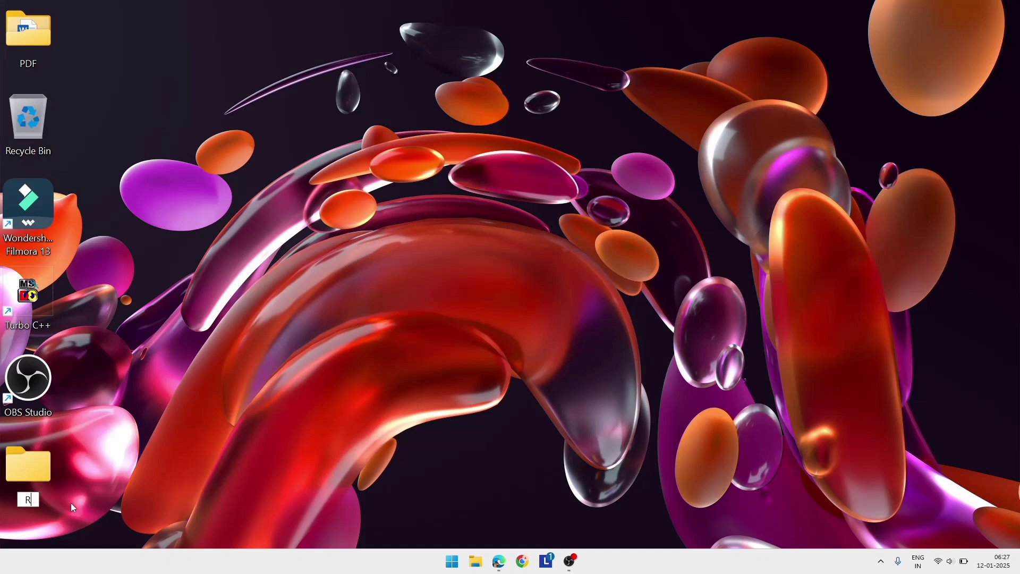
{"action": "type", "text": "ahul - 1"}
{"action": "key", "text": "Return"}
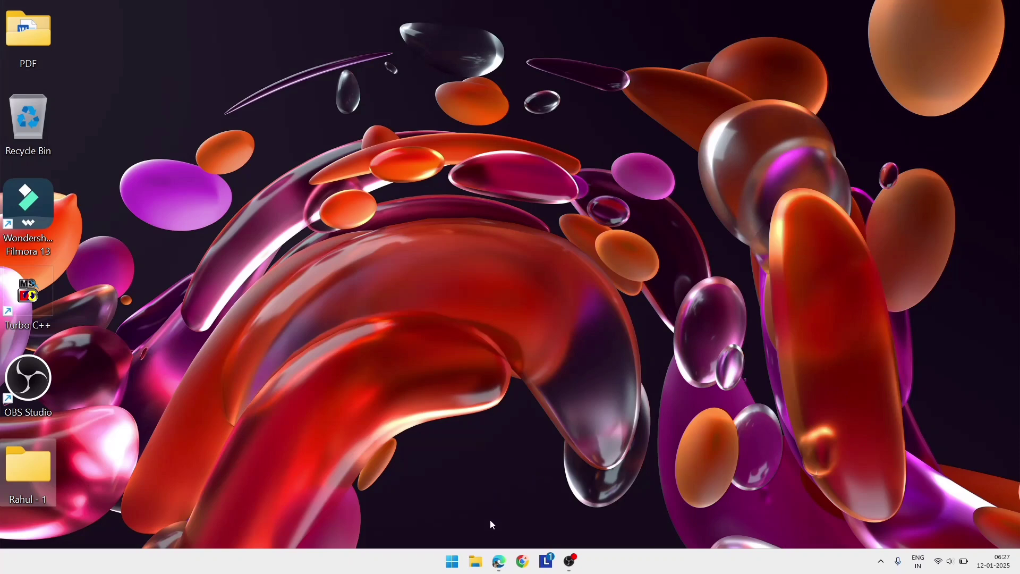
{"action": "left_click", "coordinate": [498, 561]}
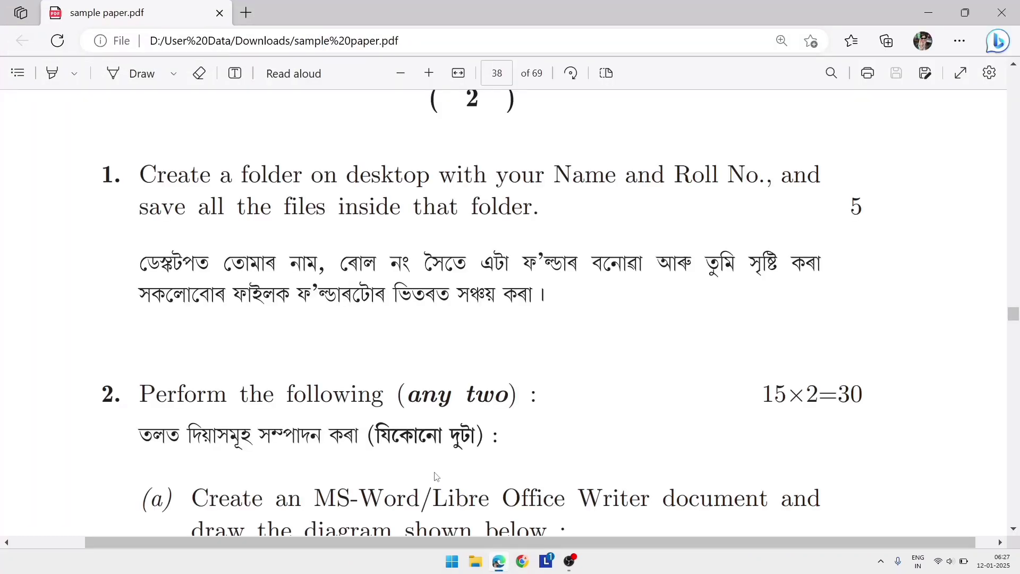
Step: Scroll the PDF to the CU/ALU/MU diagram and watermark question, then minimize it
{"action": "scroll", "coordinate": [436, 476], "scroll_direction": "down", "scroll_amount": 3}
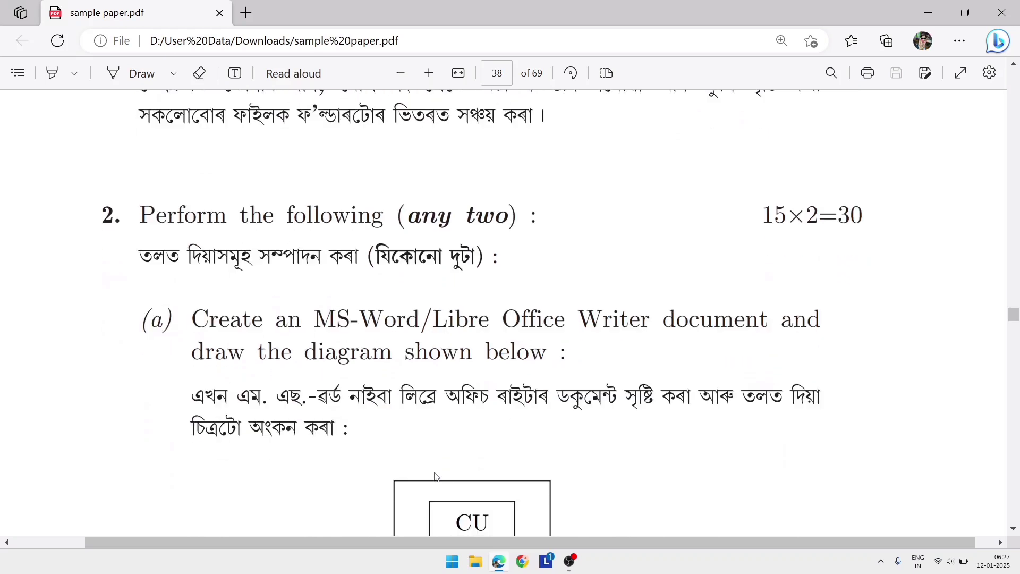
{"action": "scroll", "coordinate": [436, 475], "scroll_direction": "down", "scroll_amount": 3}
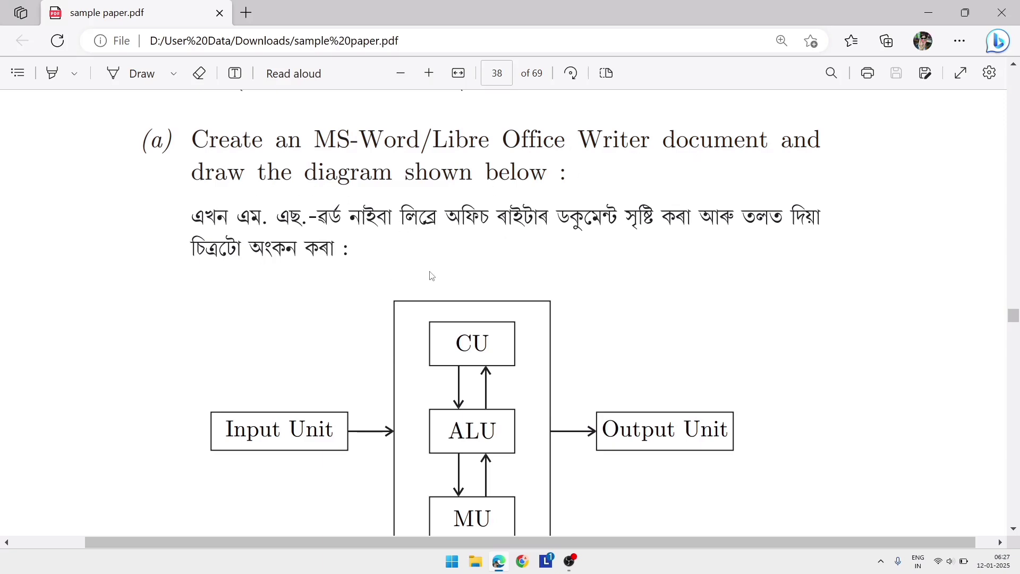
{"action": "scroll", "coordinate": [446, 365], "scroll_direction": "down", "scroll_amount": 2}
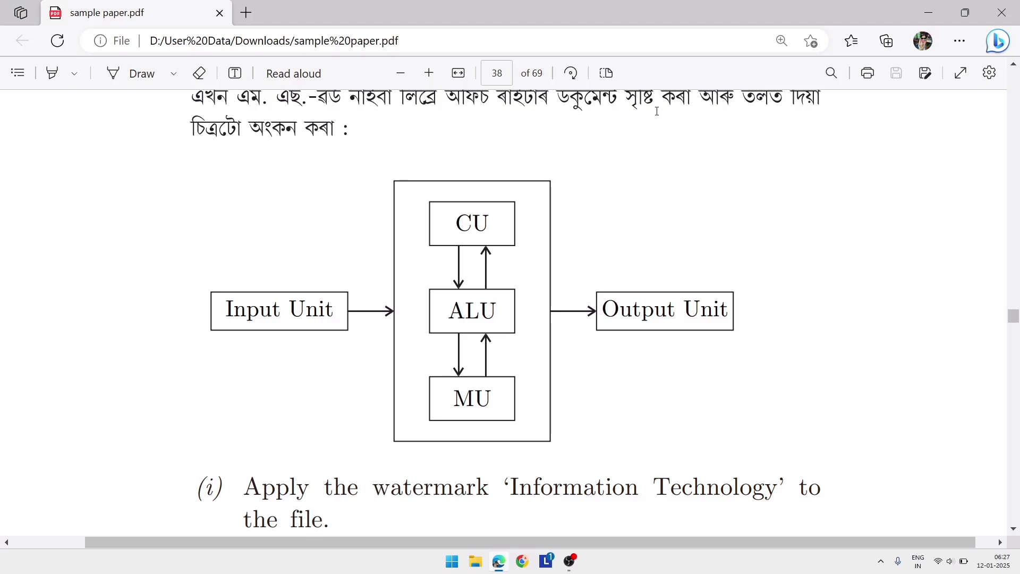
{"action": "left_click", "coordinate": [936, 18]}
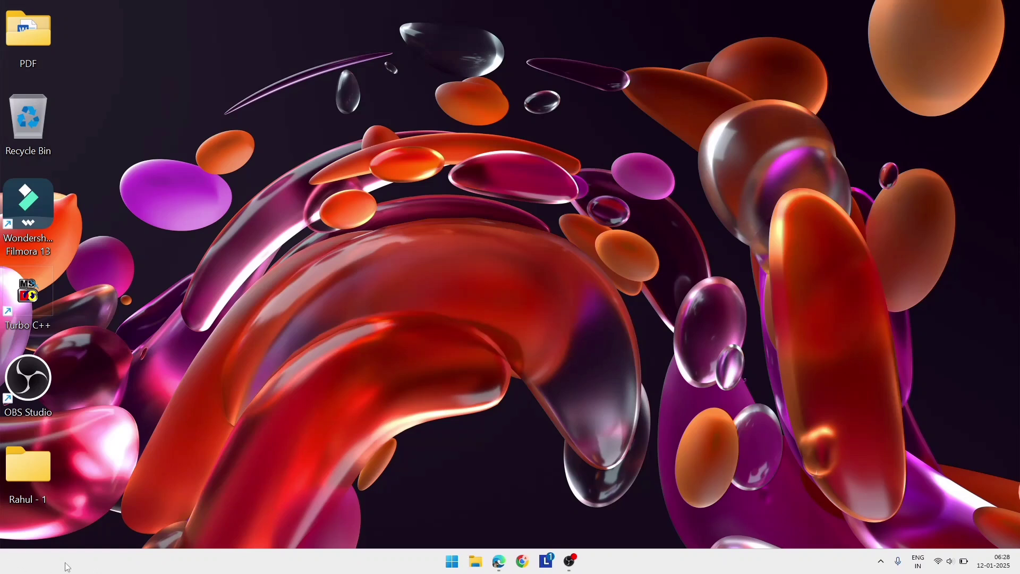
Step: Launch Microsoft Office Word 2007 by searching 'microsoft word' from the Start menu
{"action": "left_click", "coordinate": [452, 562]}
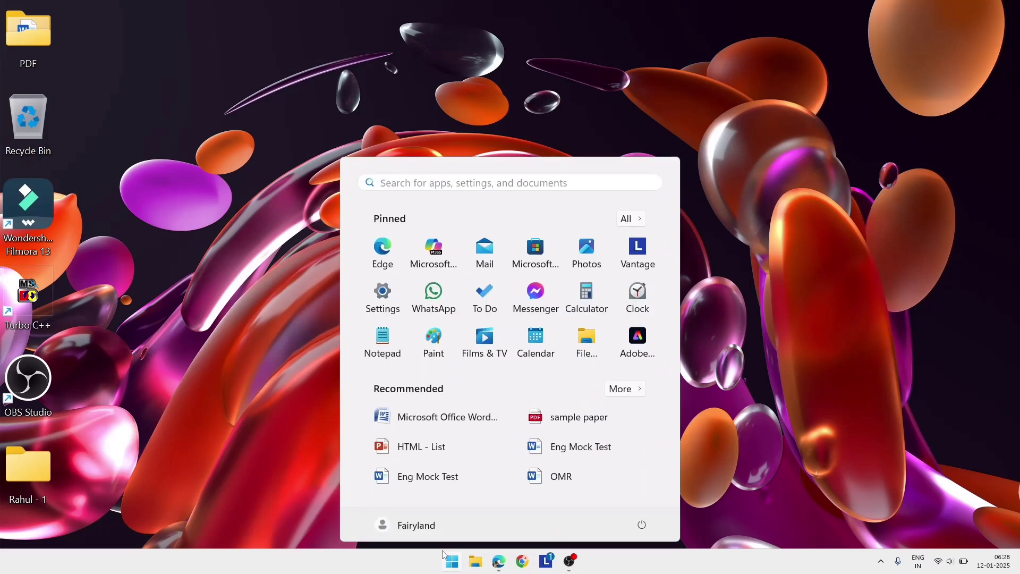
{"action": "left_click", "coordinate": [631, 391]}
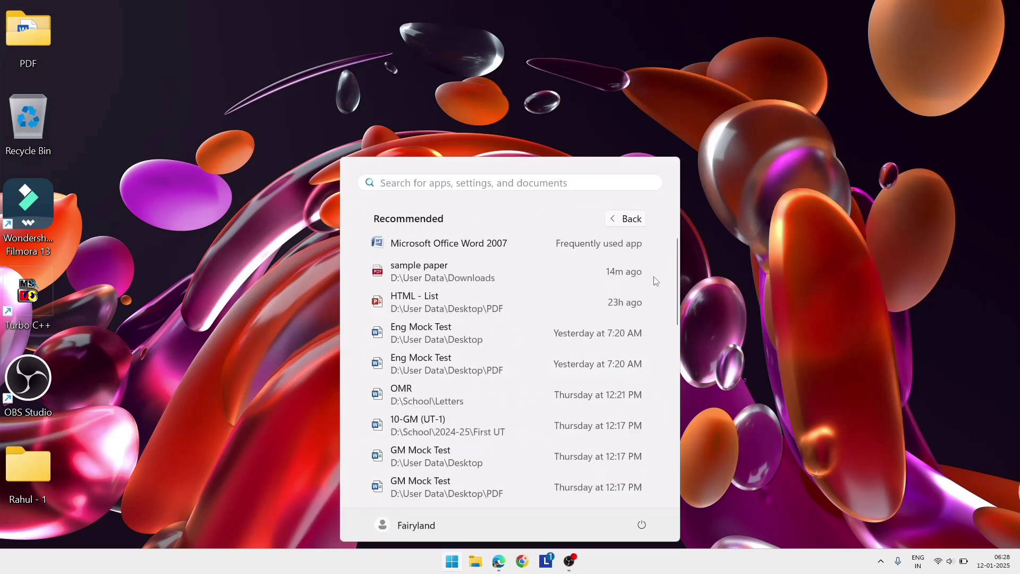
{"action": "left_click_drag", "start_coordinate": [678, 253], "coordinate": [687, 232]}
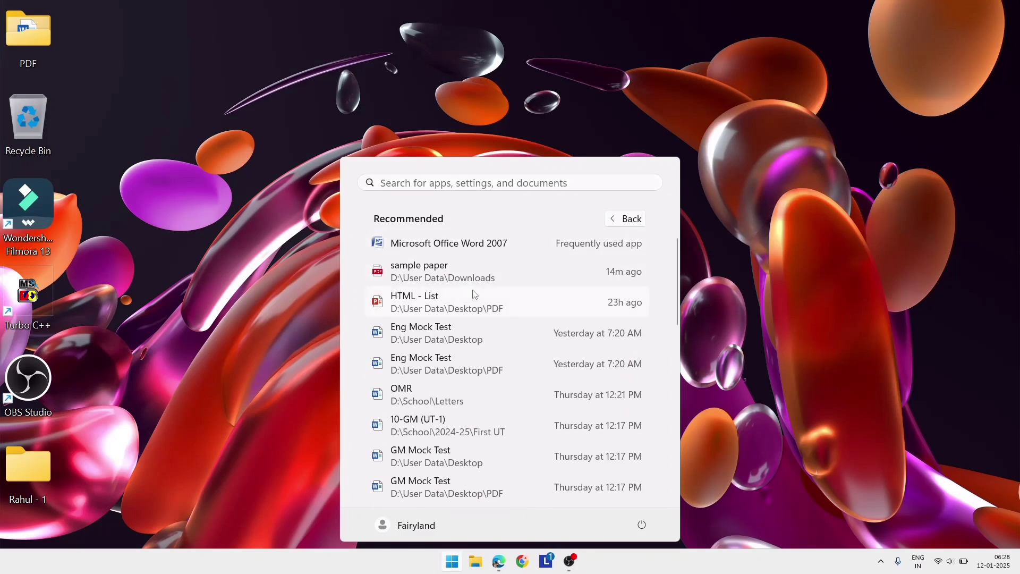
{"action": "left_click", "coordinate": [433, 185]}
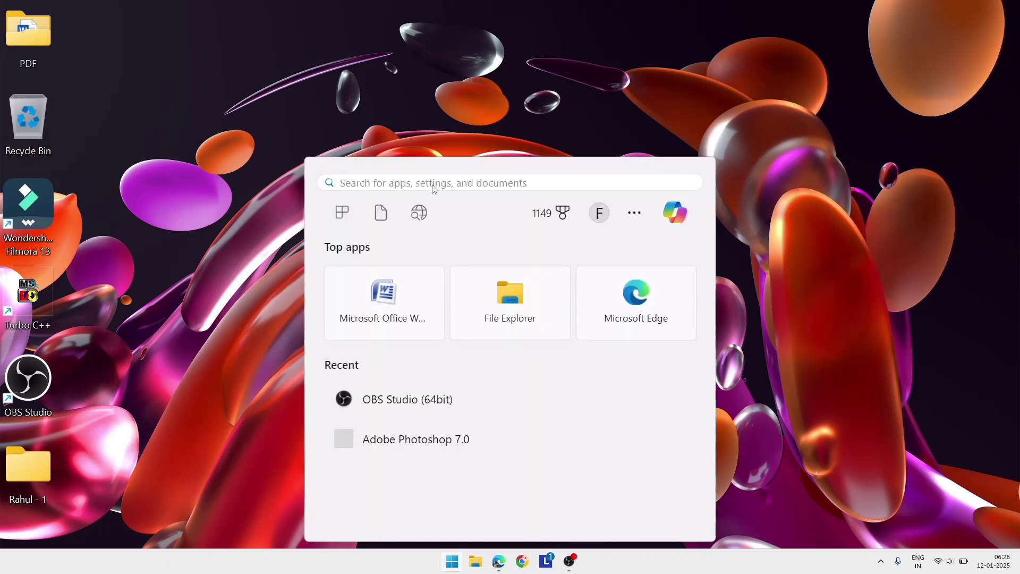
{"action": "type", "text": "mi"}
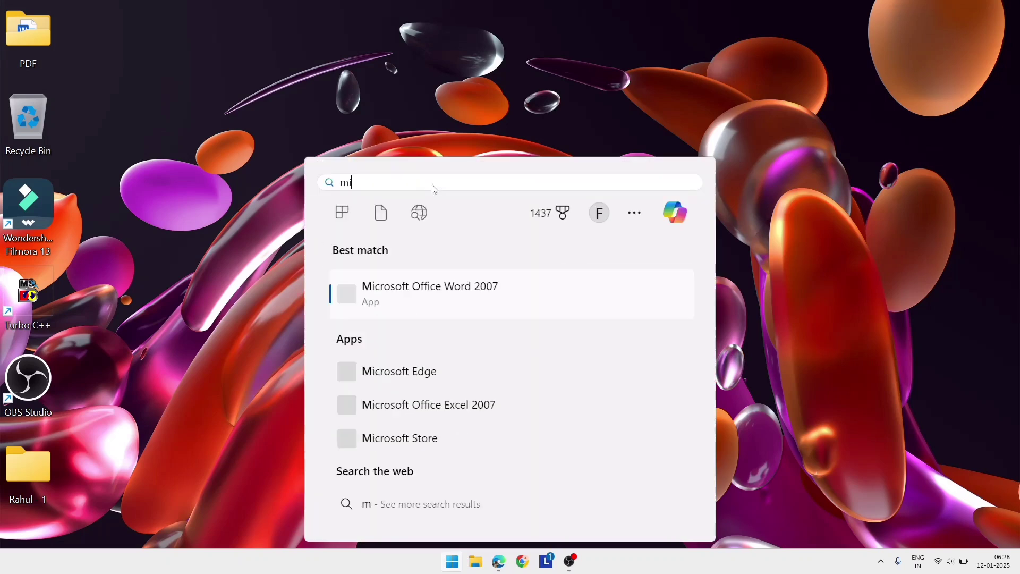
{"action": "type", "text": "crosoft word"}
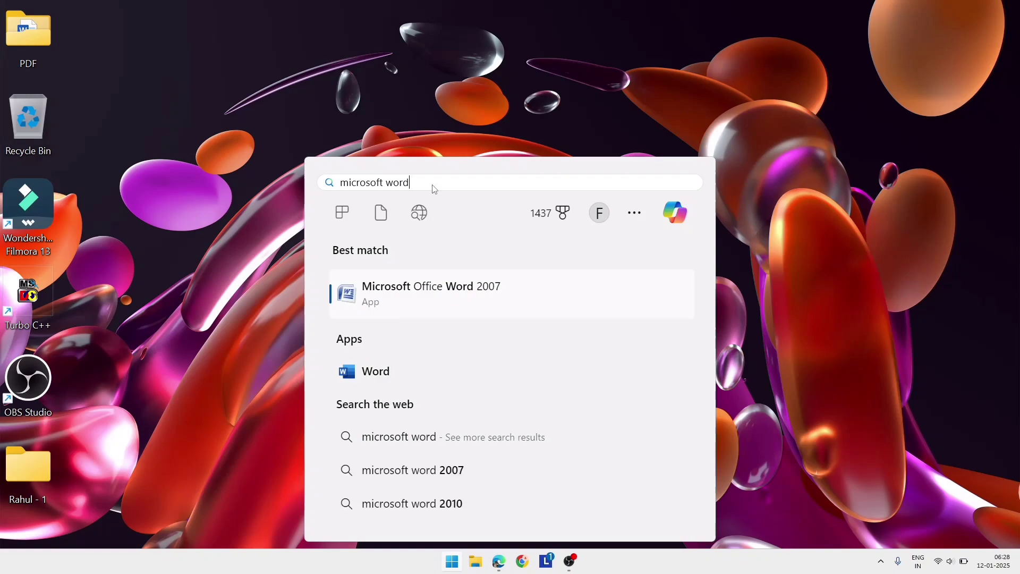
{"action": "key", "text": "Return"}
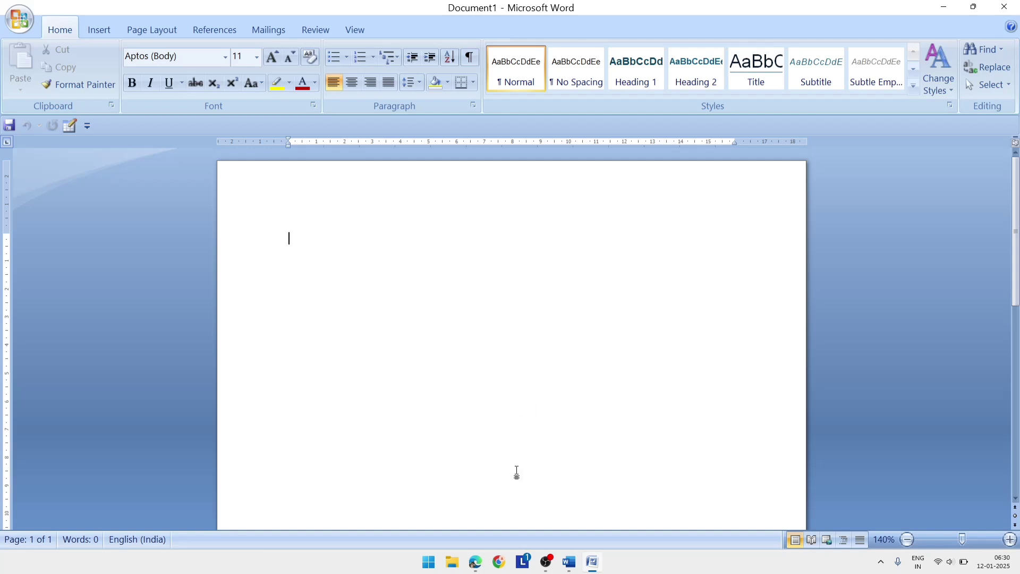
Step: Draw a tall 9.63 × 6.09 cm rectangle near the page centre as the CPU box
{"action": "left_click", "coordinate": [476, 566]}
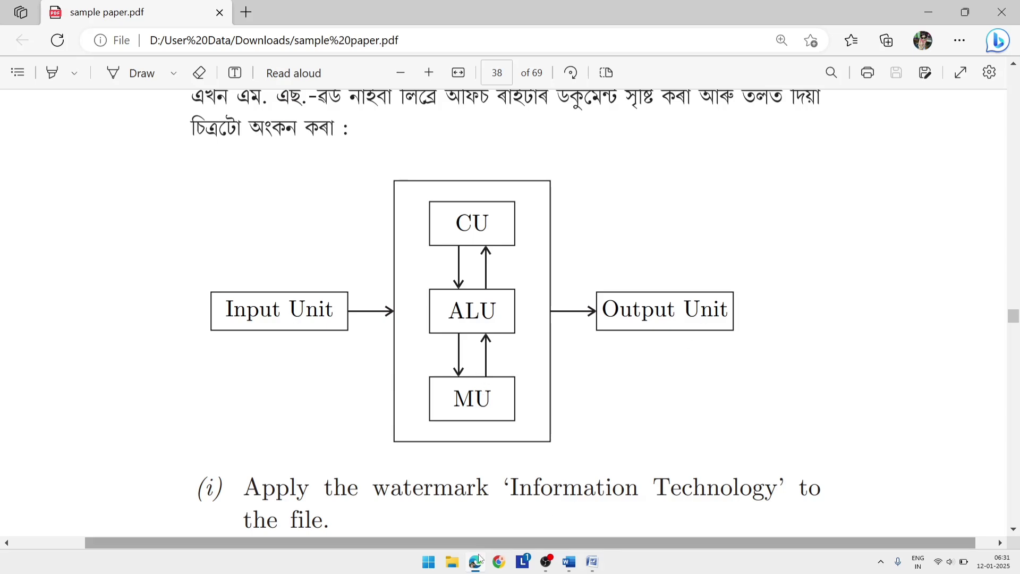
{"action": "left_click", "coordinate": [595, 567]}
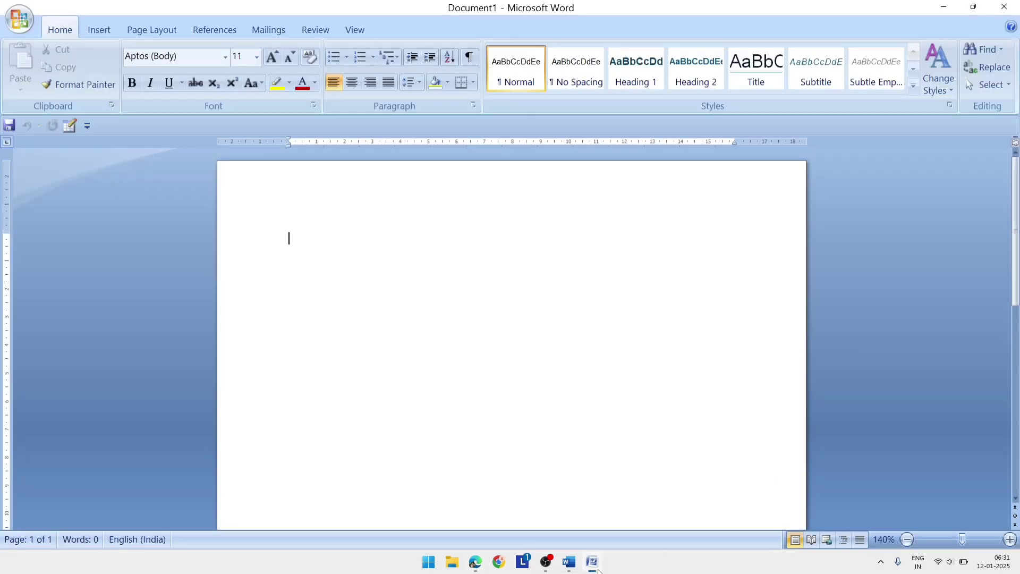
{"action": "left_click", "coordinate": [92, 30]}
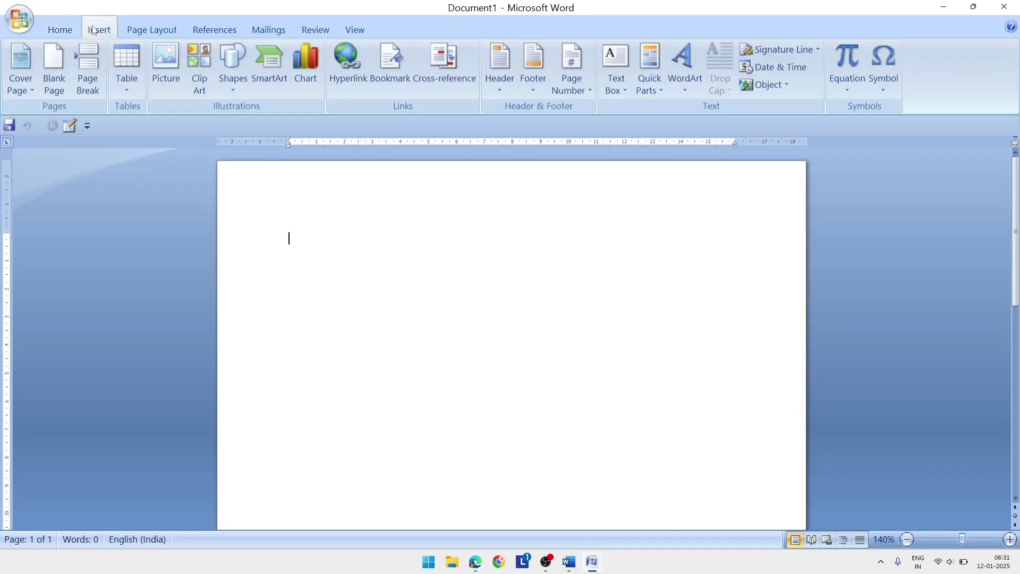
{"action": "left_click", "coordinate": [233, 93]}
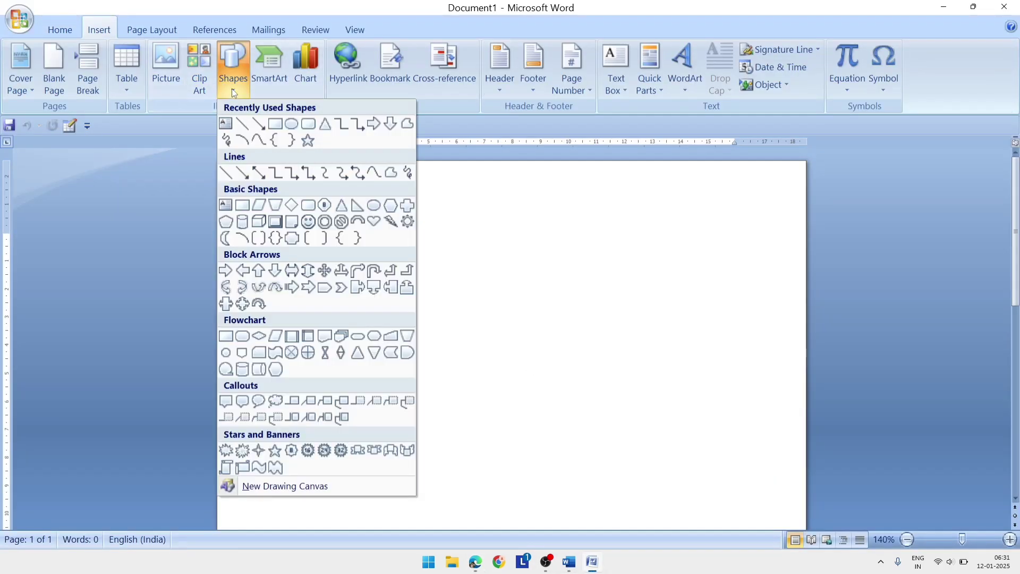
{"action": "left_click", "coordinate": [279, 124]}
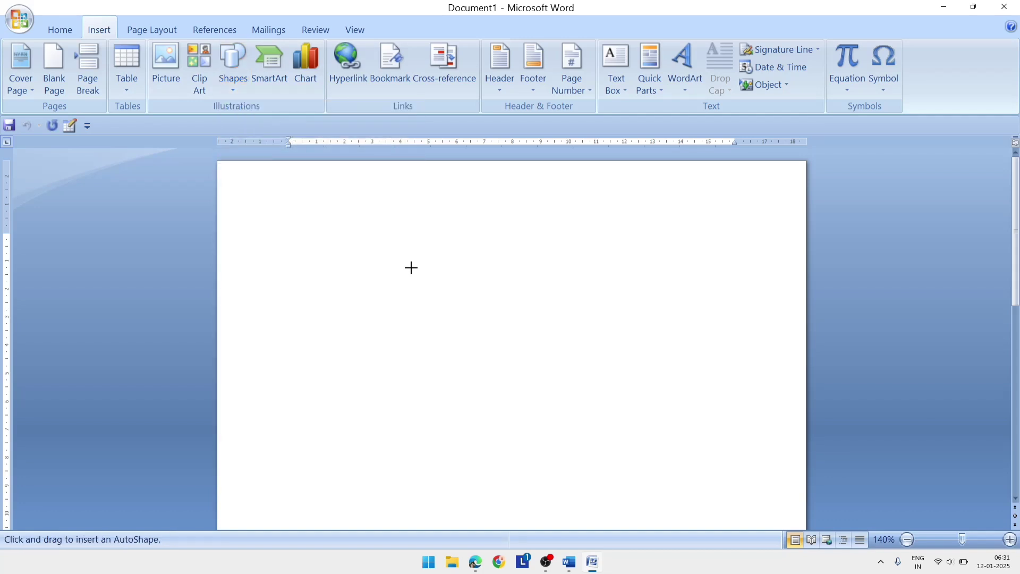
{"action": "left_click_drag", "start_coordinate": [1017, 221], "coordinate": [1017, 231]}
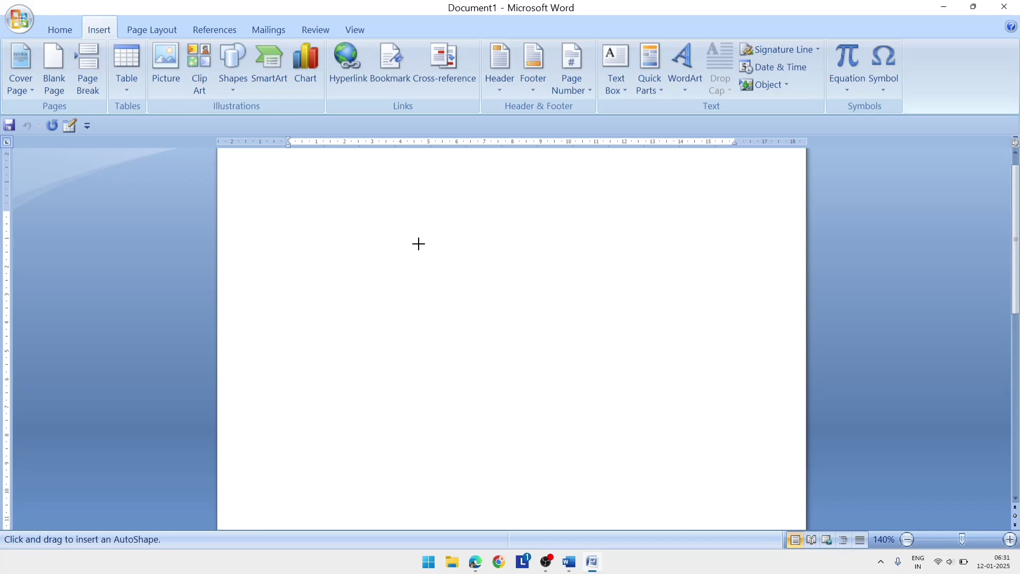
{"action": "left_click_drag", "start_coordinate": [426, 230], "coordinate": [599, 500]}
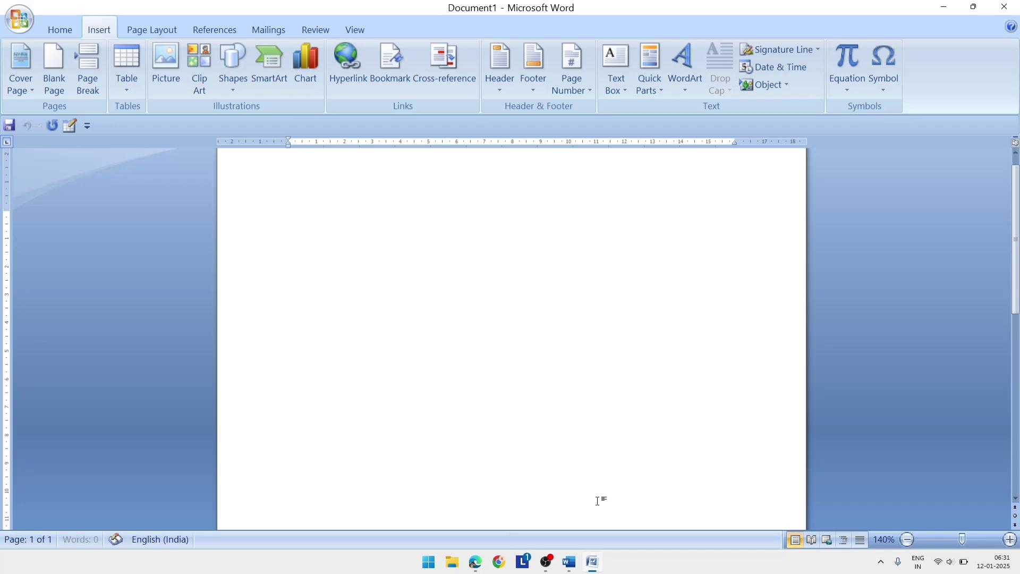
{"action": "left_click_drag", "start_coordinate": [505, 335], "coordinate": [492, 323]}
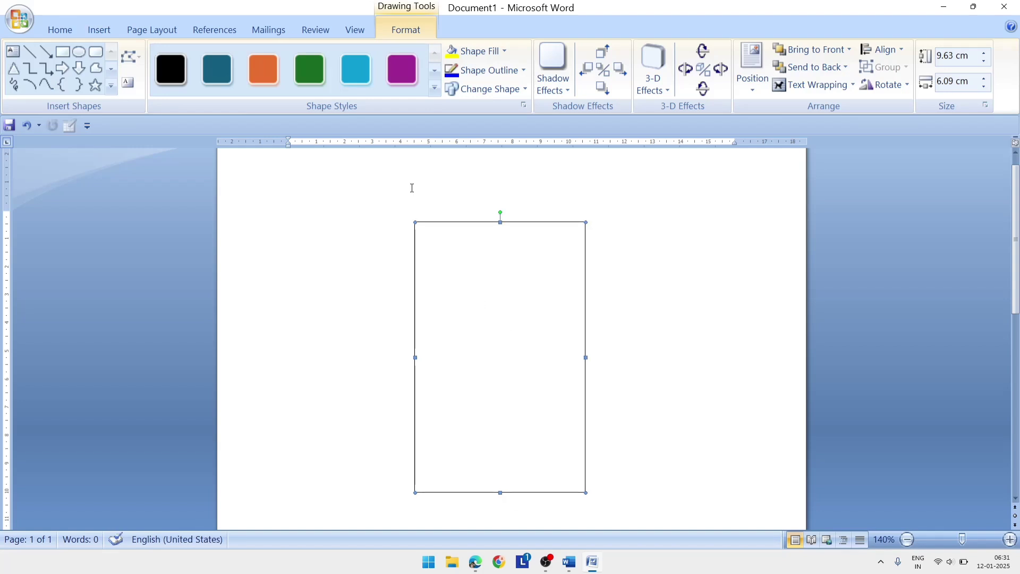
{"action": "left_click", "coordinate": [58, 58]}
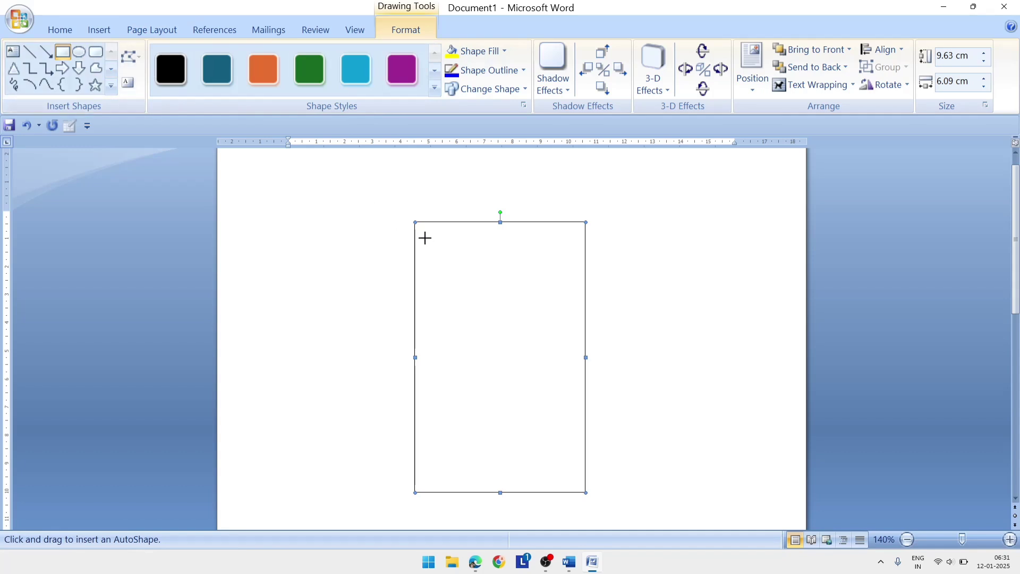
Step: Draw three stacked rectangles inside the CPU box and a 1.44 × 4.51 cm rectangle to its left
{"action": "left_click_drag", "start_coordinate": [425, 238], "coordinate": [576, 284]}
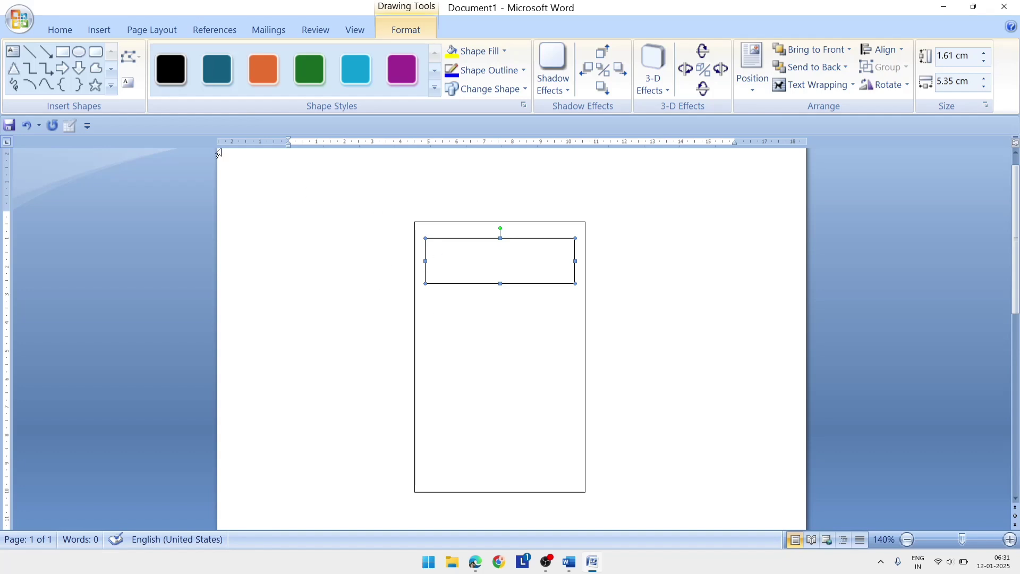
{"action": "left_click", "coordinate": [63, 51]}
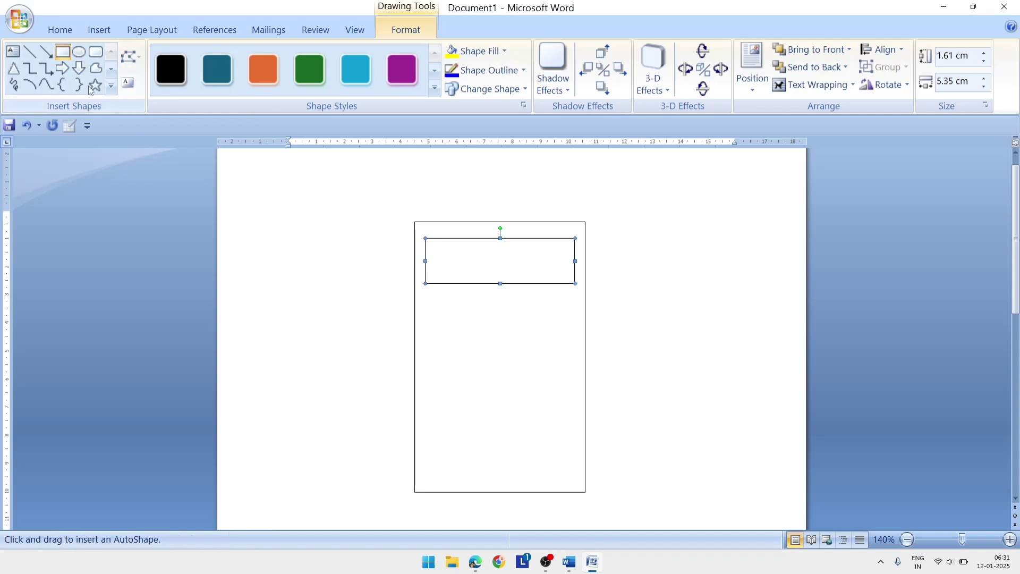
{"action": "left_click", "coordinate": [66, 55]}
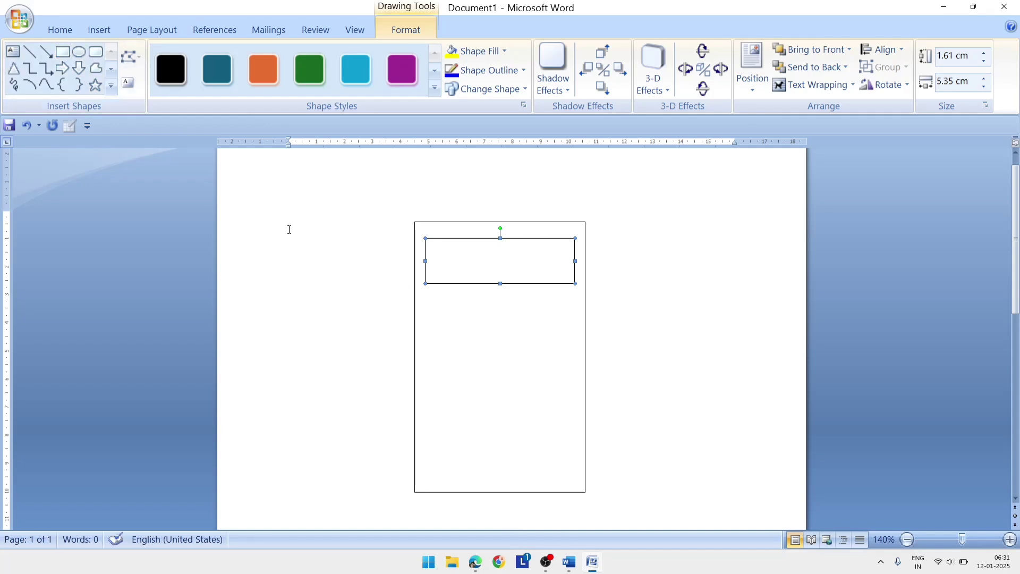
{"action": "left_click", "coordinate": [63, 52]}
{"action": "left_click_drag", "start_coordinate": [425, 312], "coordinate": [576, 360]}
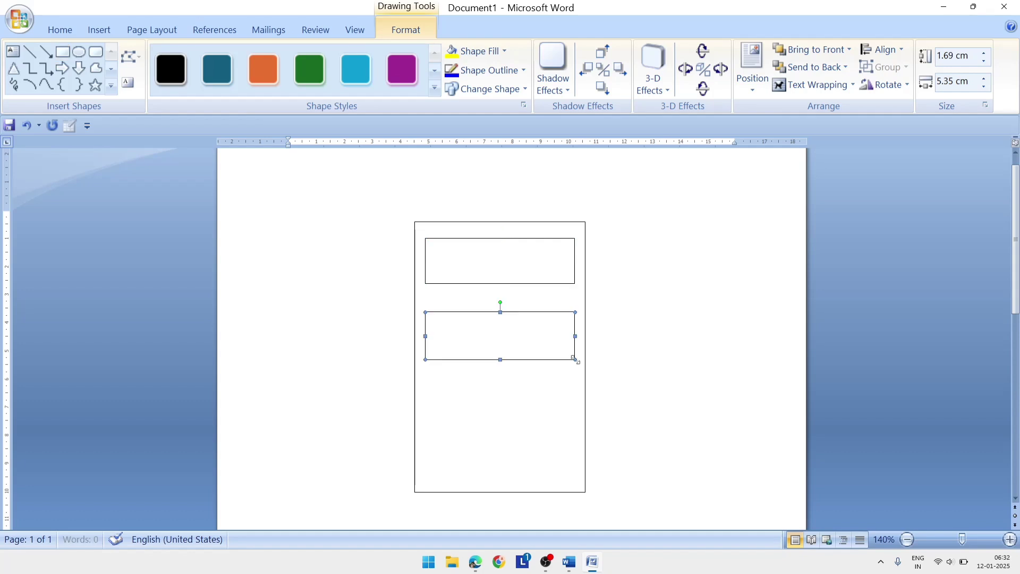
{"action": "left_click", "coordinate": [62, 56]}
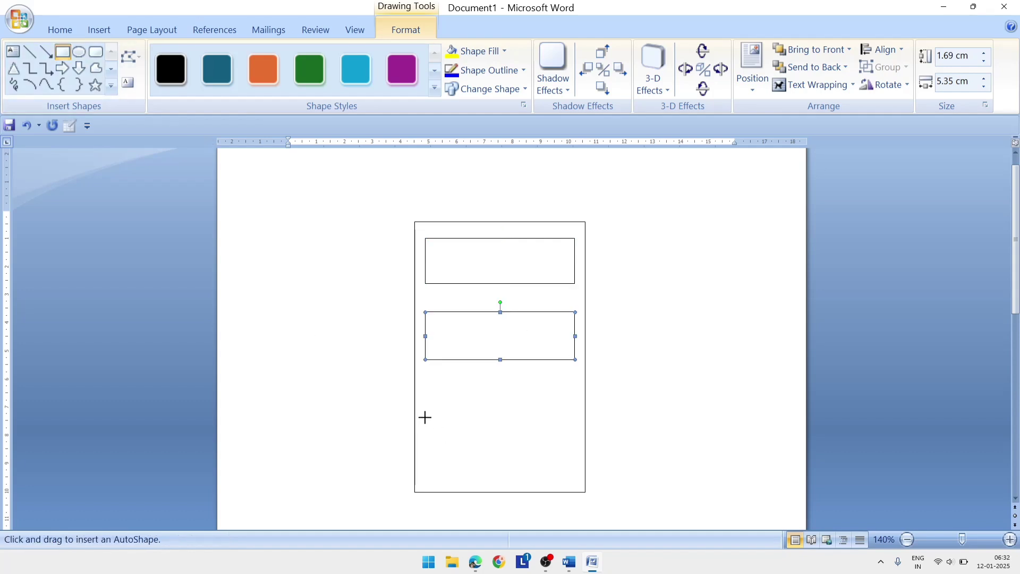
{"action": "left_click_drag", "start_coordinate": [425, 417], "coordinate": [574, 458]}
{"action": "left_click_drag", "start_coordinate": [521, 333], "coordinate": [525, 345]}
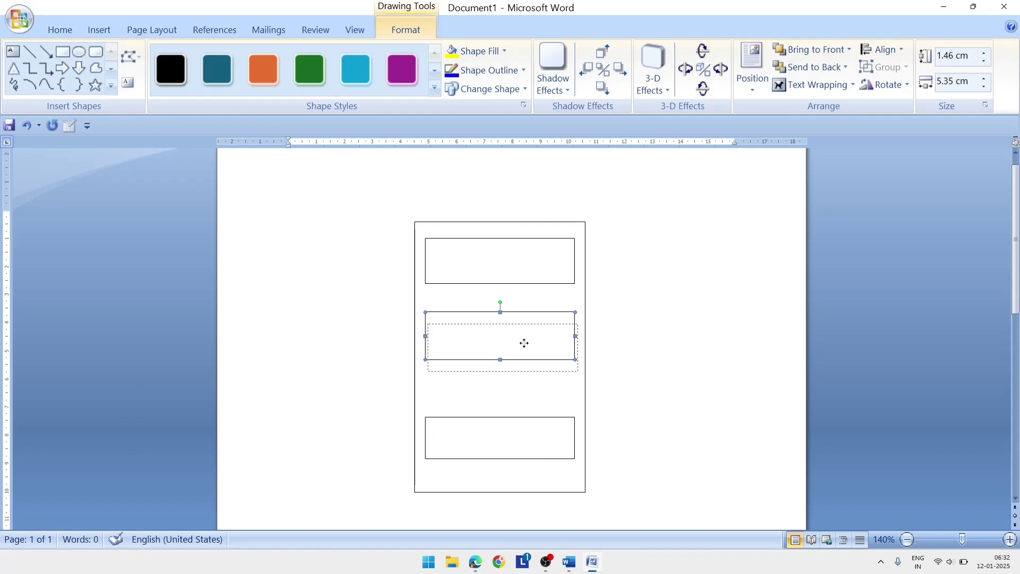
{"action": "left_click", "coordinate": [62, 55]}
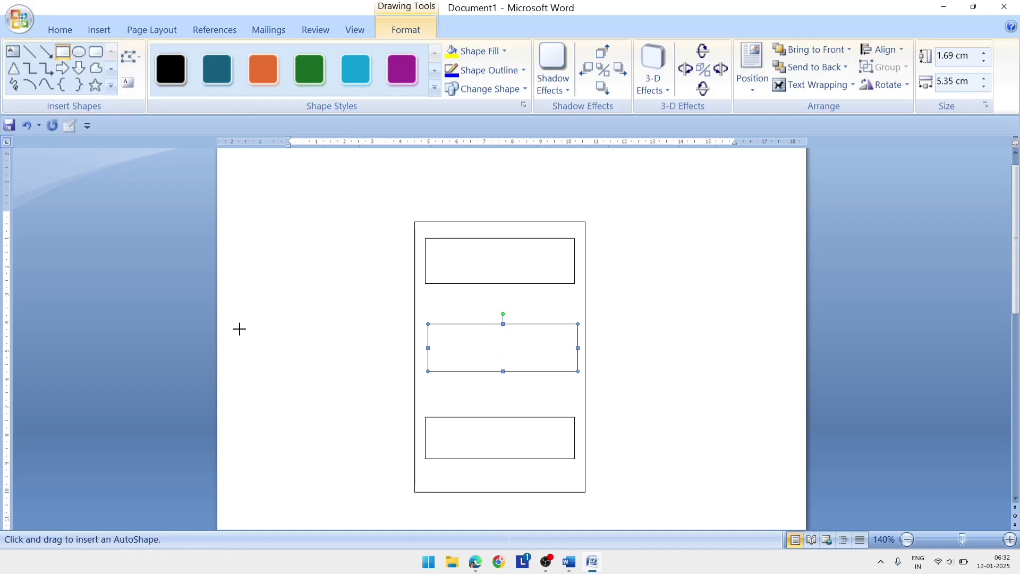
{"action": "mouse_move", "coordinate": [241, 324]}
{"action": "left_mouse_down"}
{"action": "mouse_move", "coordinate": [292, 359]}
{"action": "mouse_move", "coordinate": [362, 374]}
{"action": "mouse_move", "coordinate": [368, 365]}
{"action": "mouse_move", "coordinate": [316, 353]}
{"action": "left_mouse_up"}
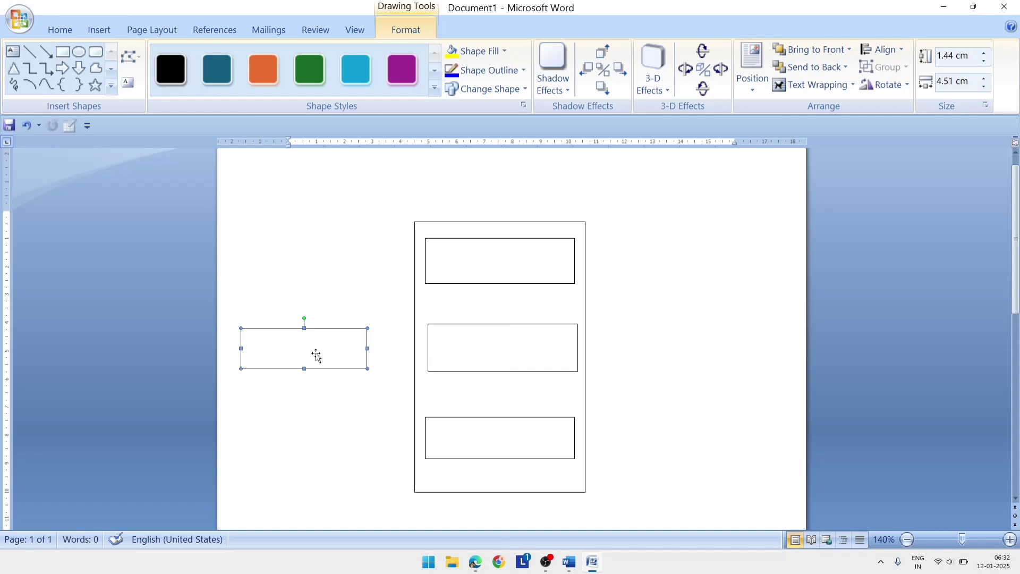
Step: Draw a rectangle to the right of the CPU box, checking the reference diagram
{"action": "left_click", "coordinate": [62, 52]}
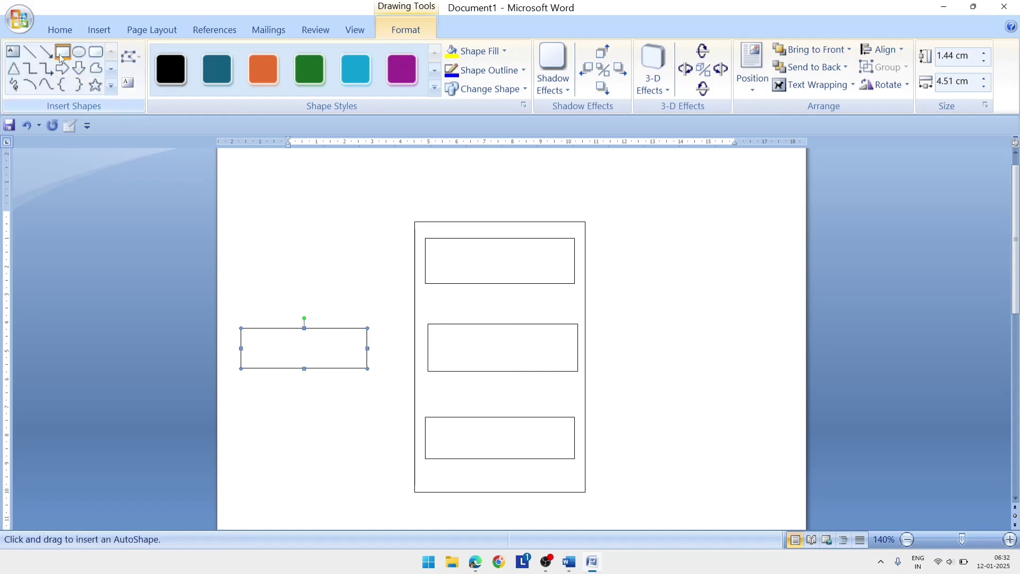
{"action": "mouse_move", "coordinate": [644, 323]}
{"action": "left_mouse_down"}
{"action": "mouse_move", "coordinate": [671, 353]}
{"action": "mouse_move", "coordinate": [774, 366]}
{"action": "left_mouse_up"}
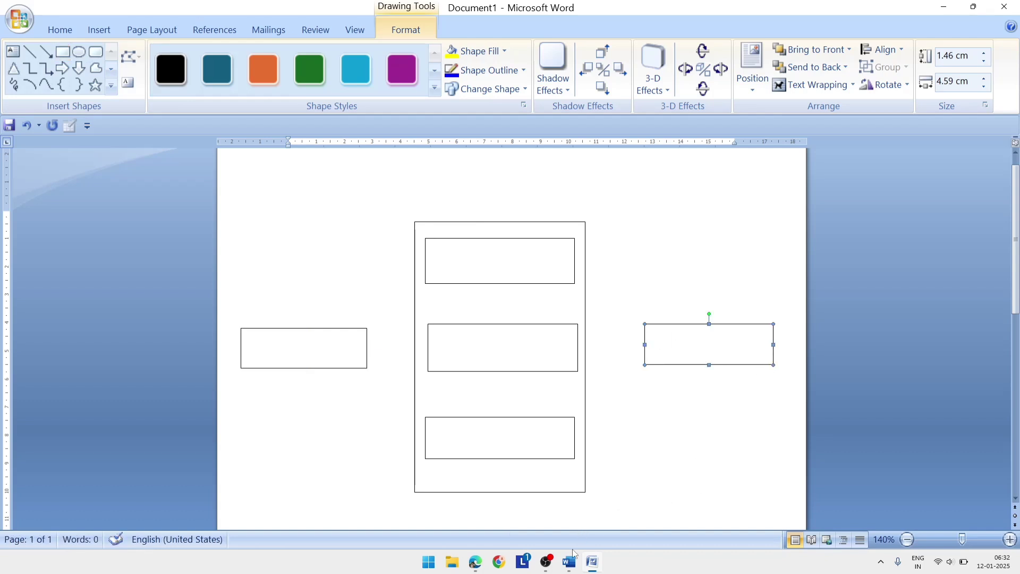
{"action": "left_click", "coordinate": [592, 565]}
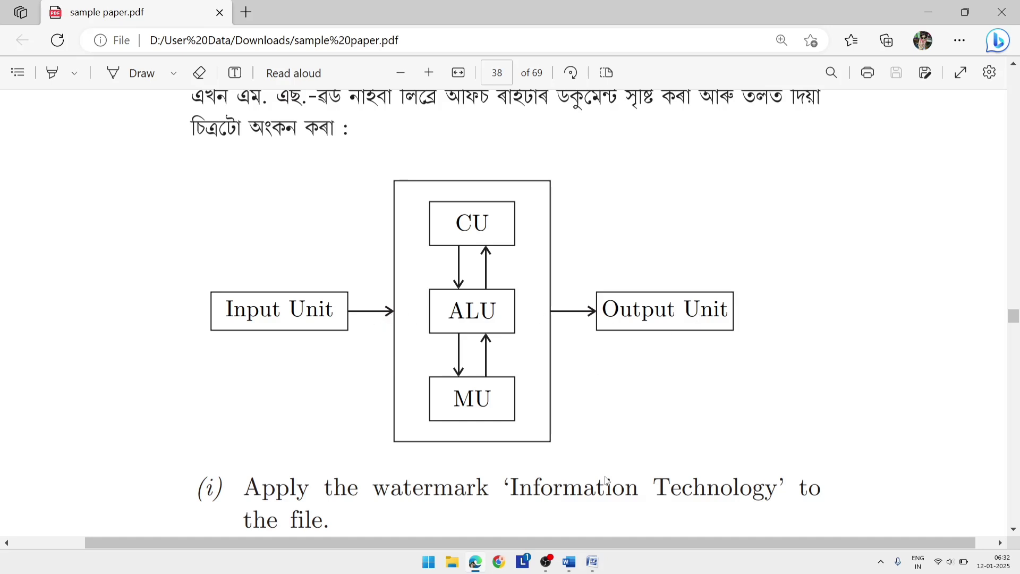
{"action": "left_click", "coordinate": [592, 561]}
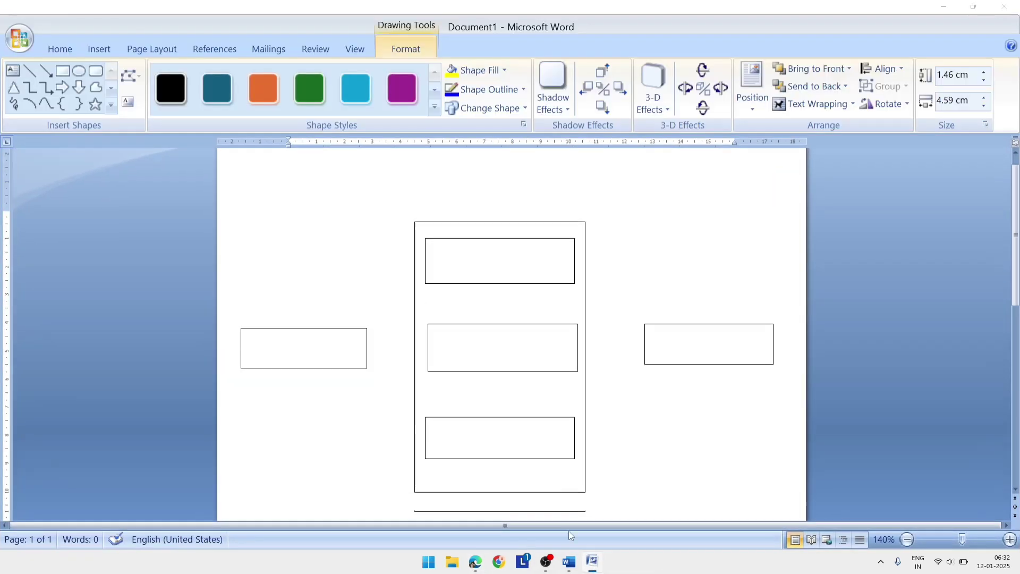
Step: Draw horizontal arrows from the left box into the CPU box and out to the right box
{"action": "left_click", "coordinate": [46, 51]}
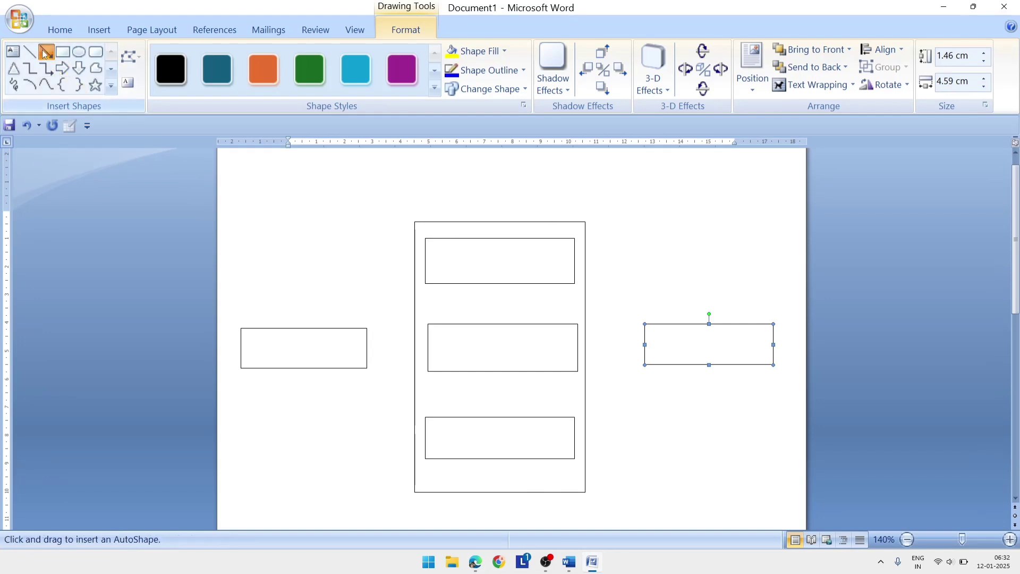
{"action": "left_click_drag", "start_coordinate": [367, 349], "coordinate": [414, 350]}
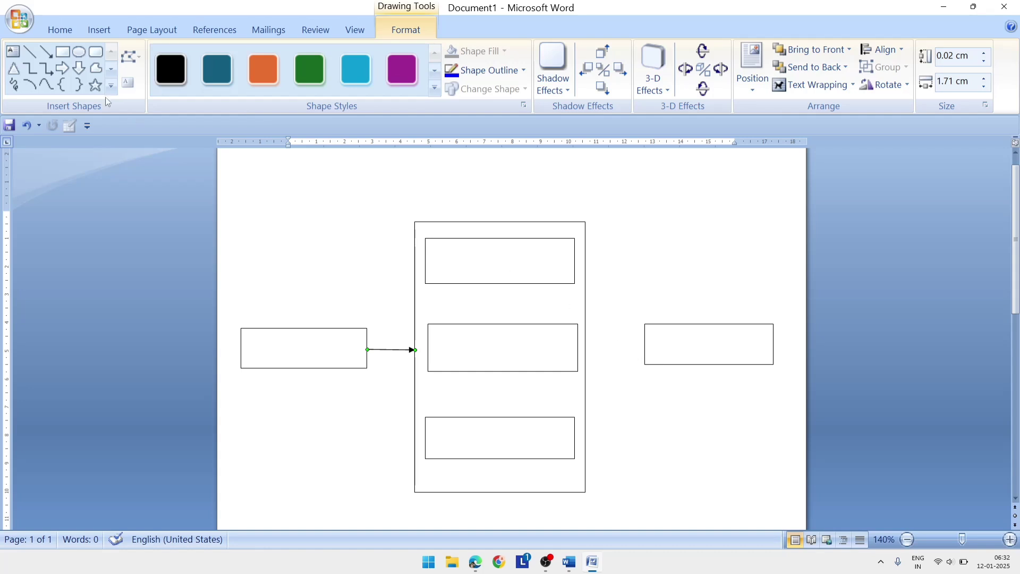
{"action": "left_click", "coordinate": [47, 51]}
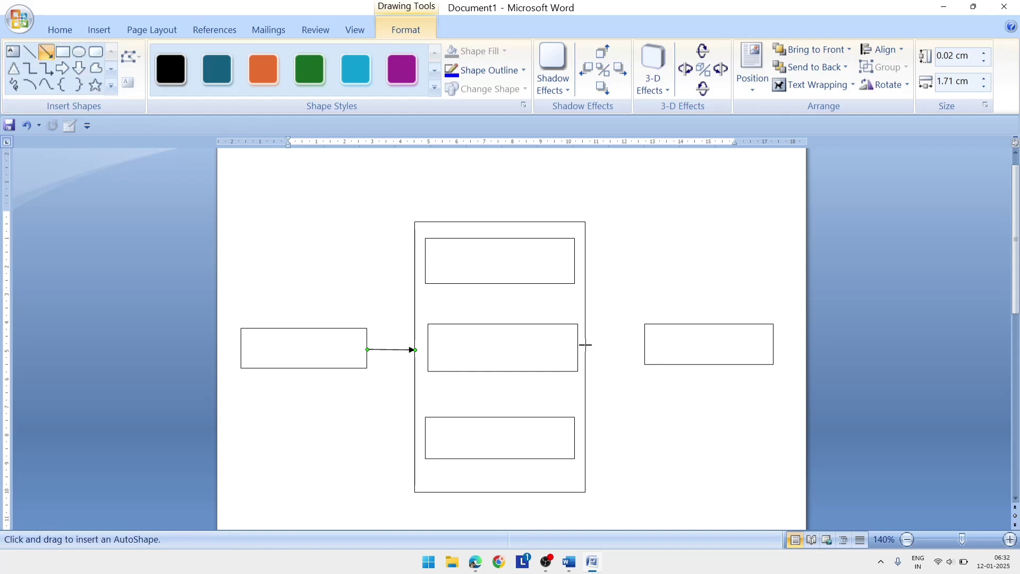
{"action": "left_click_drag", "start_coordinate": [585, 345], "coordinate": [644, 345]}
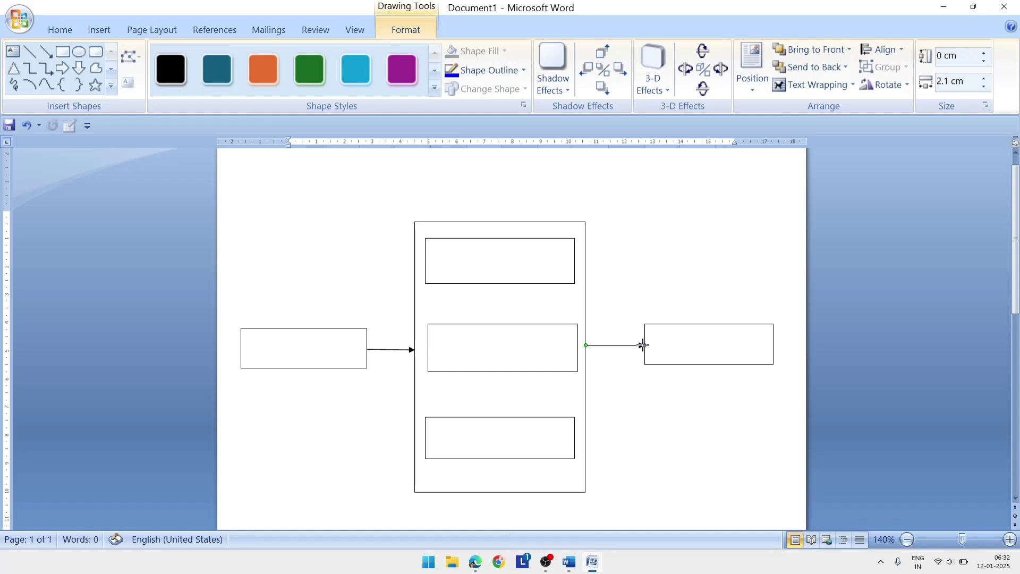
{"action": "left_click", "coordinate": [48, 53]}
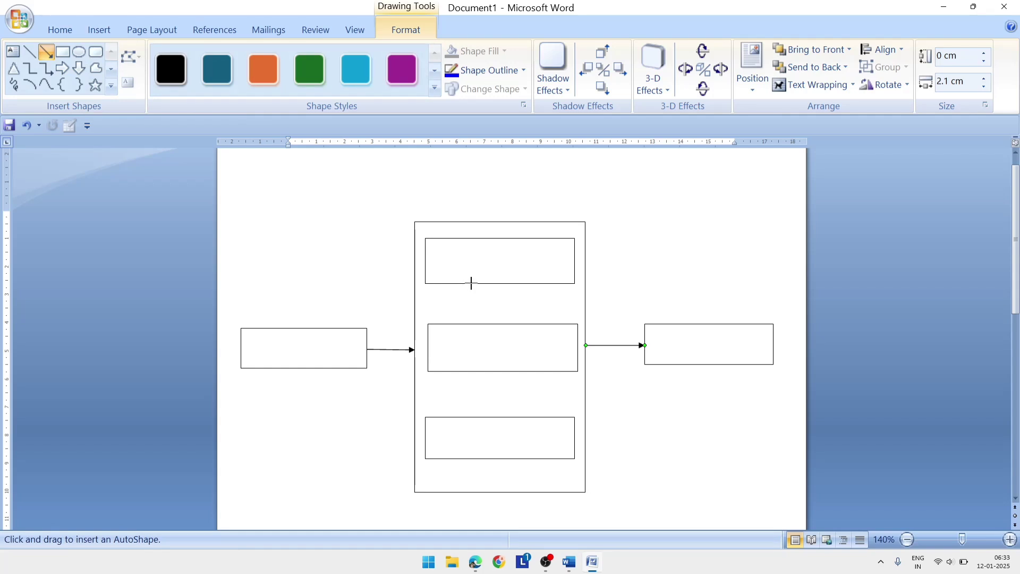
Step: Draw a downward and an upward arrow linking the top and middle boxes
{"action": "left_click_drag", "start_coordinate": [471, 283], "coordinate": [473, 325]}
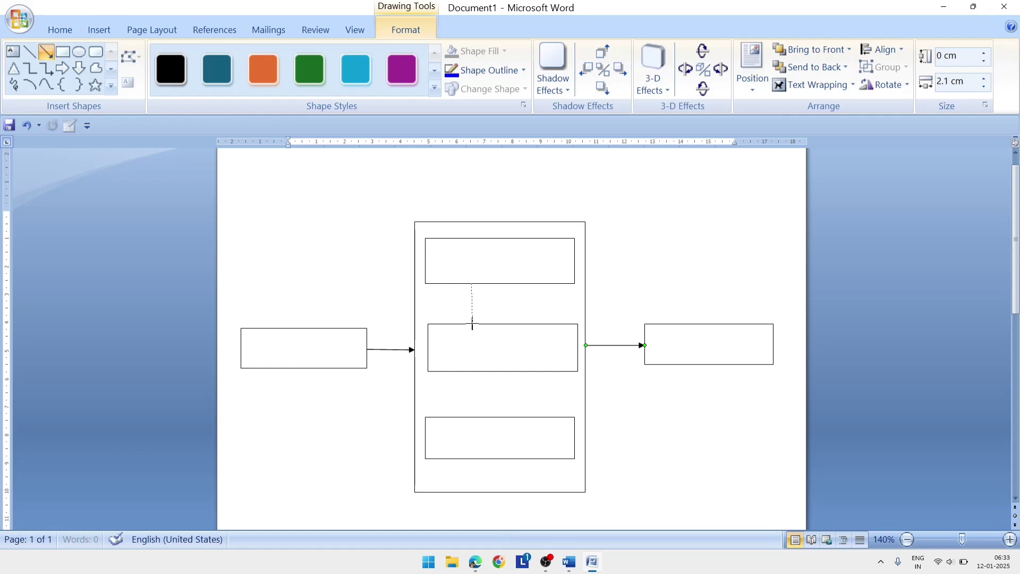
{"action": "left_click_drag", "start_coordinate": [473, 323], "coordinate": [472, 323]}
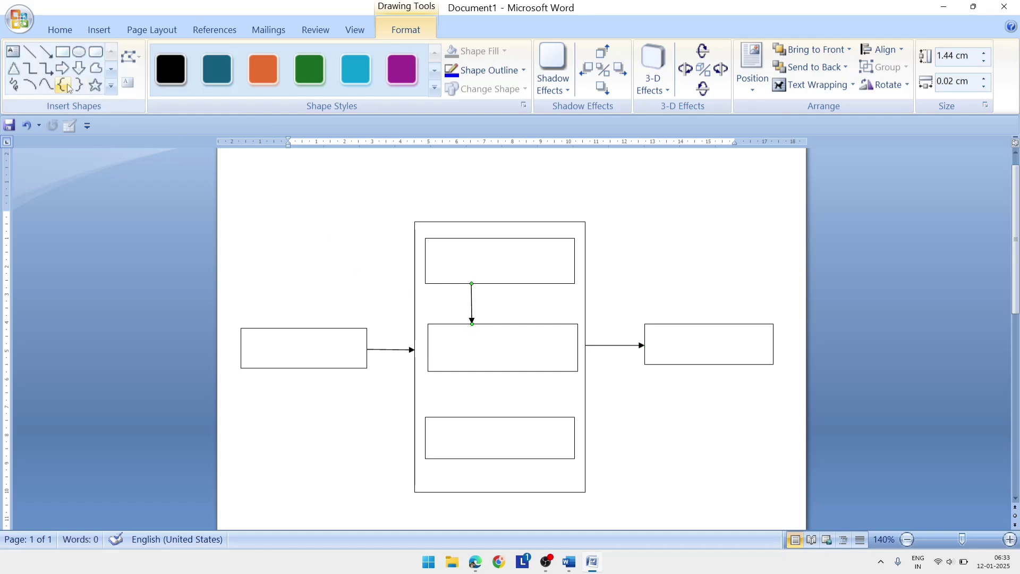
{"action": "left_click", "coordinate": [47, 53]}
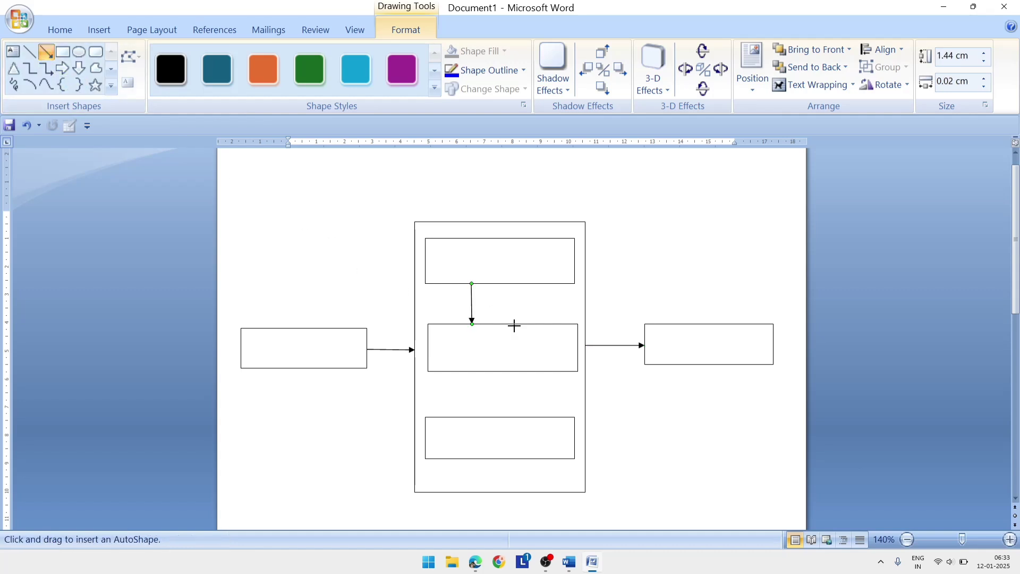
{"action": "left_click_drag", "start_coordinate": [511, 324], "coordinate": [511, 285]}
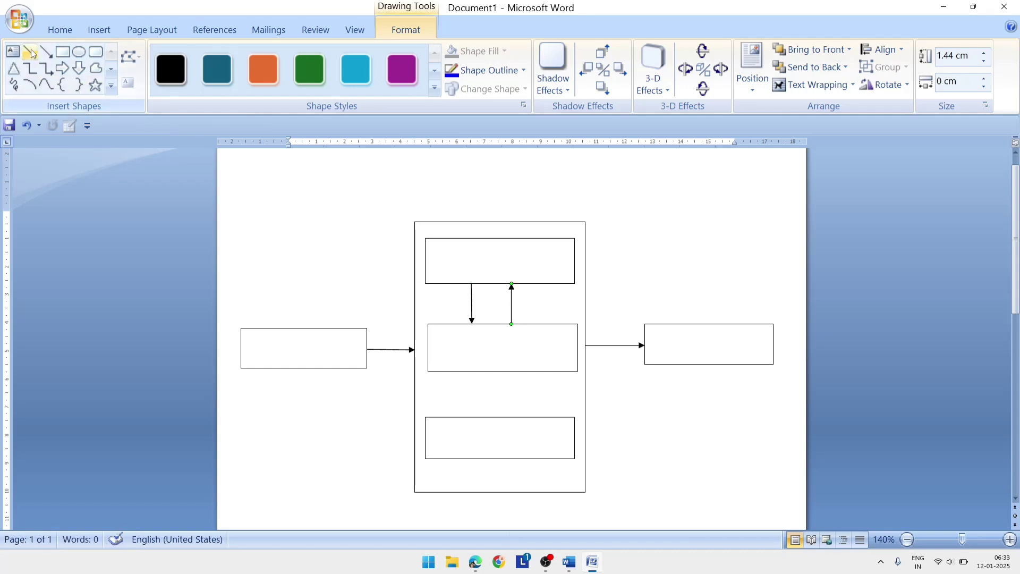
Step: Draw a downward and an upward arrow linking the middle and bottom boxes
{"action": "left_click", "coordinate": [47, 52]}
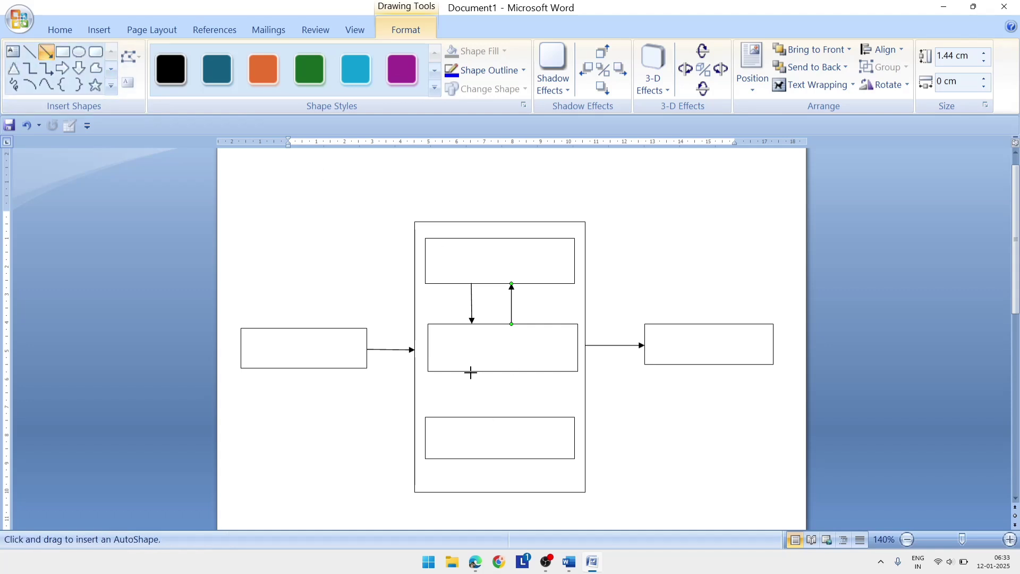
{"action": "left_click_drag", "start_coordinate": [472, 371], "coordinate": [472, 417]}
{"action": "left_click", "coordinate": [47, 57]}
{"action": "left_click_drag", "start_coordinate": [521, 417], "coordinate": [521, 371]}
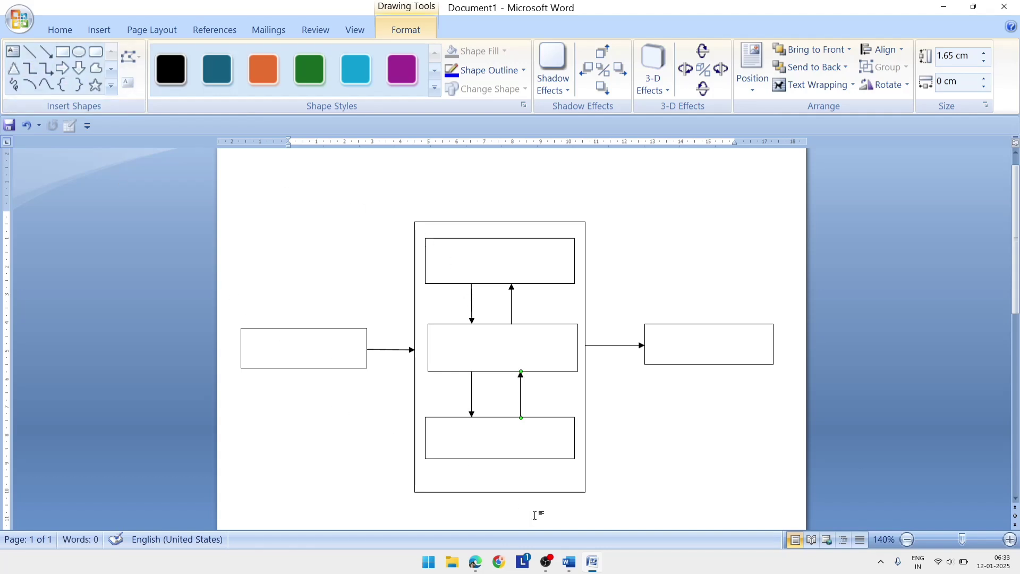
{"action": "left_click", "coordinate": [475, 564]}
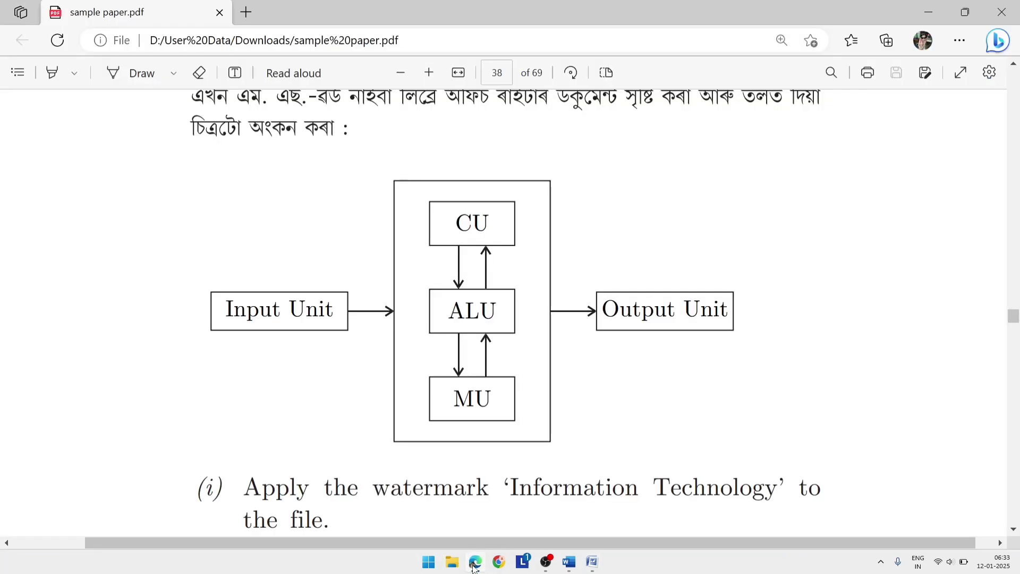
{"action": "left_click", "coordinate": [475, 565]}
{"action": "left_click", "coordinate": [482, 261]}
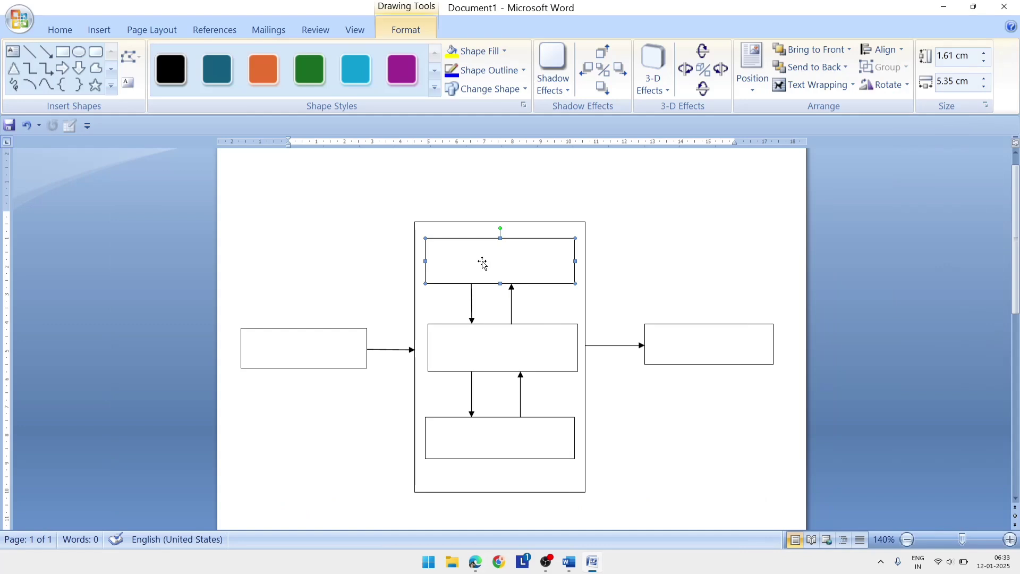
Step: Label the top inner box 'CU', centred, in 20-point text
{"action": "right_click", "coordinate": [482, 261]}
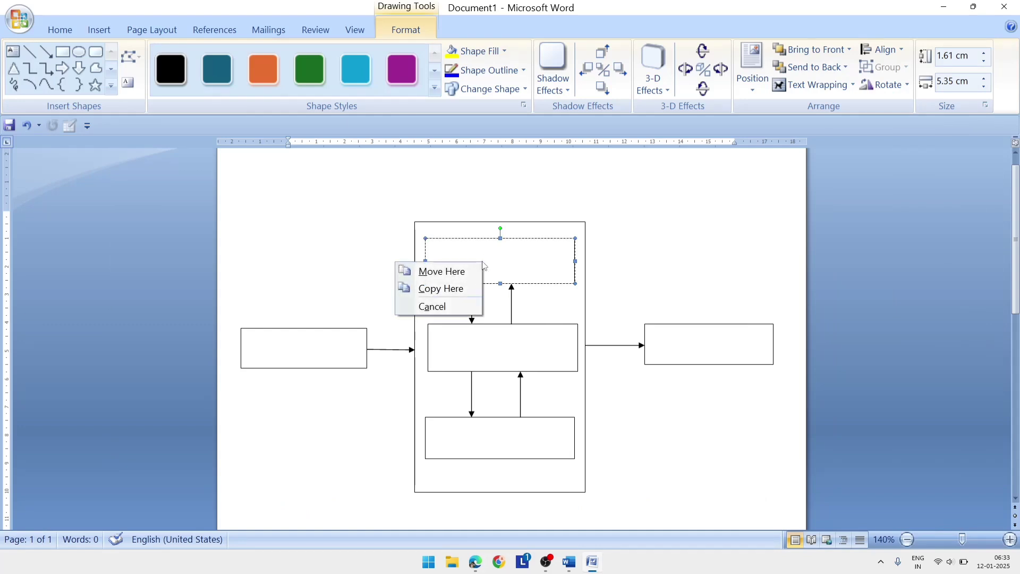
{"action": "key", "text": "Escape"}
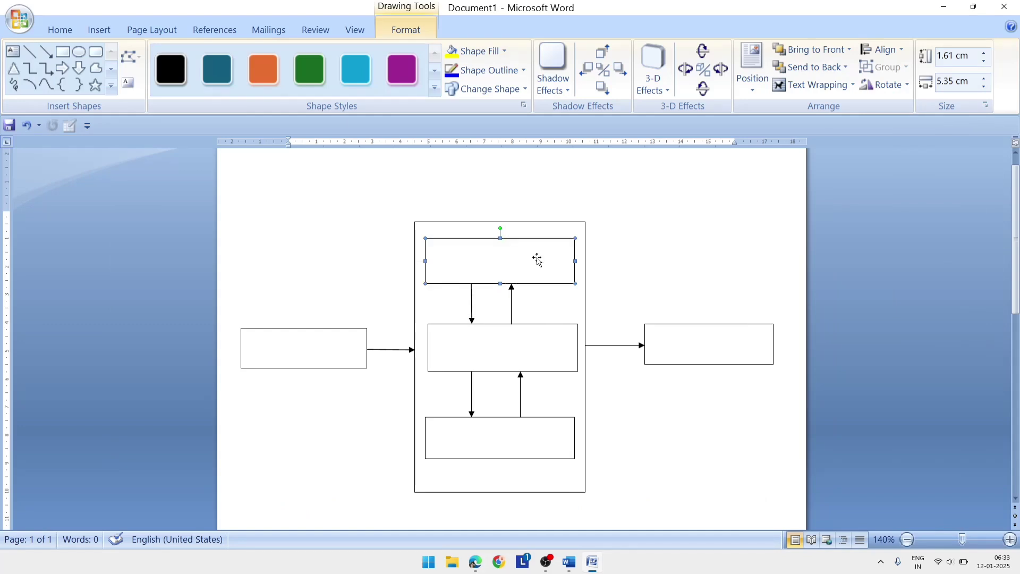
{"action": "right_click", "coordinate": [537, 258]}
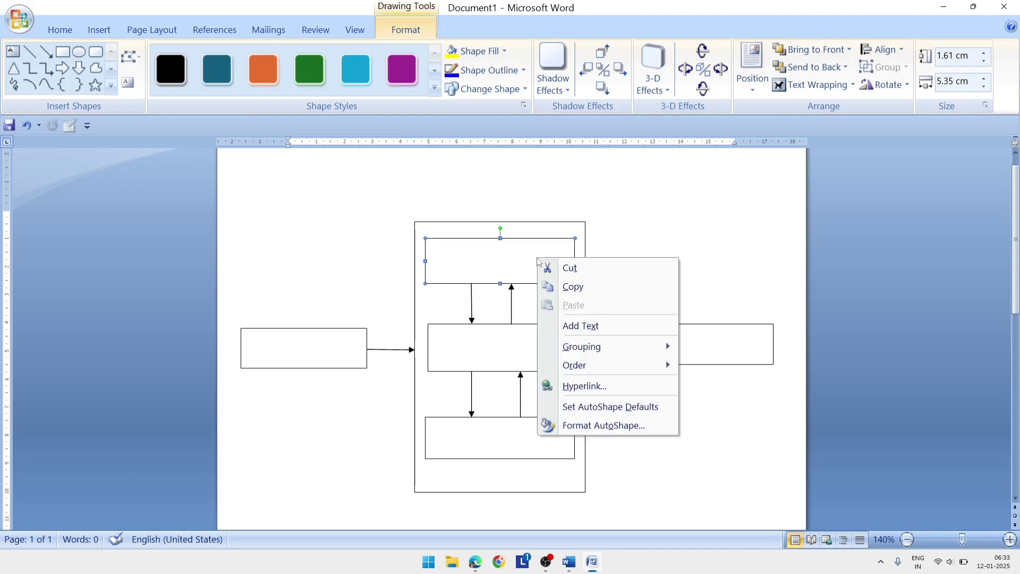
{"action": "left_click", "coordinate": [582, 326]}
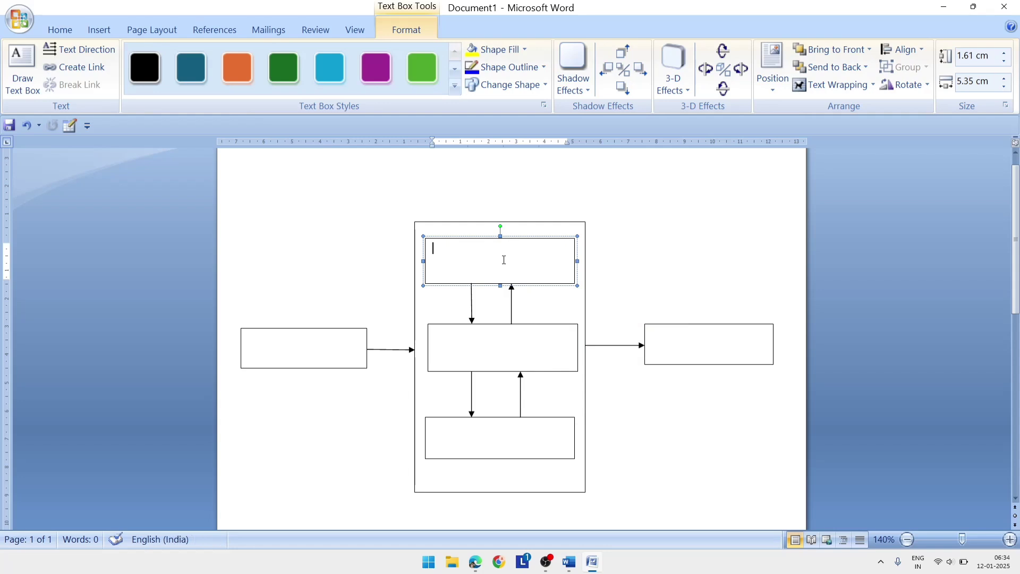
{"action": "left_click", "coordinate": [60, 30]}
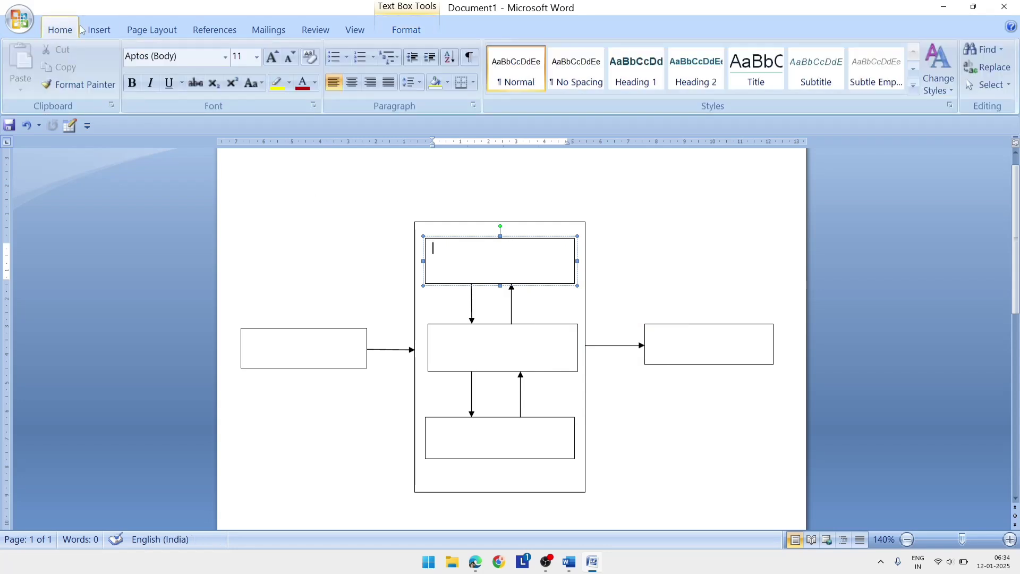
{"action": "left_click", "coordinate": [352, 83]}
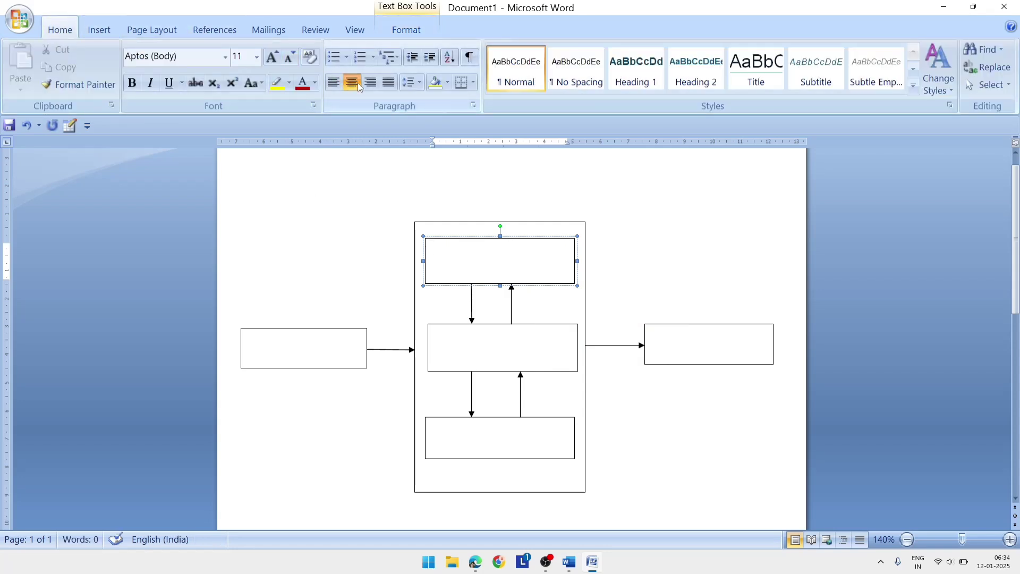
{"action": "left_click", "coordinate": [270, 60]}
{"action": "left_click", "coordinate": [269, 60]}
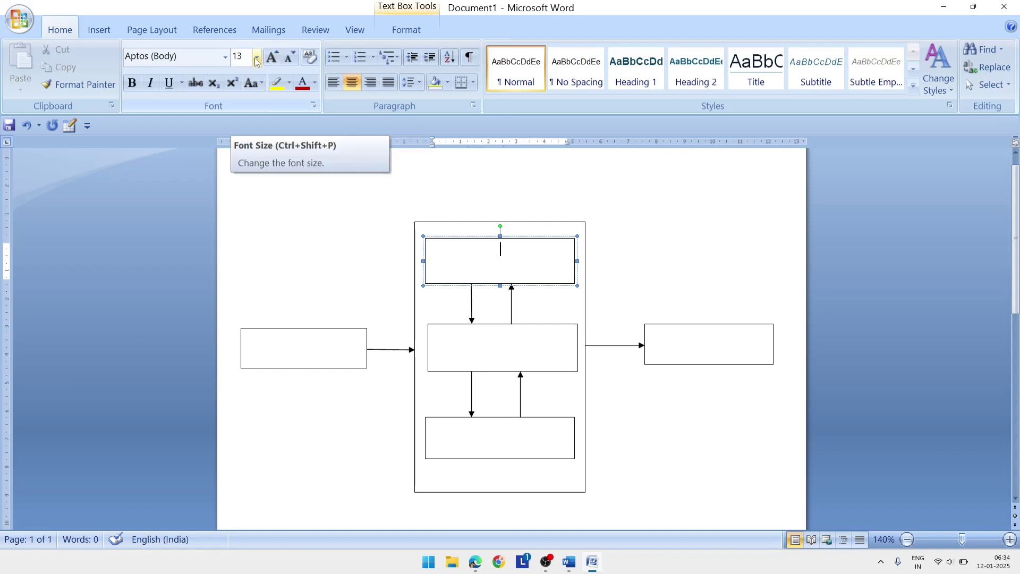
{"action": "left_click", "coordinate": [257, 58]}
{"action": "left_click", "coordinate": [238, 191]}
{"action": "type", "text": "CU"}
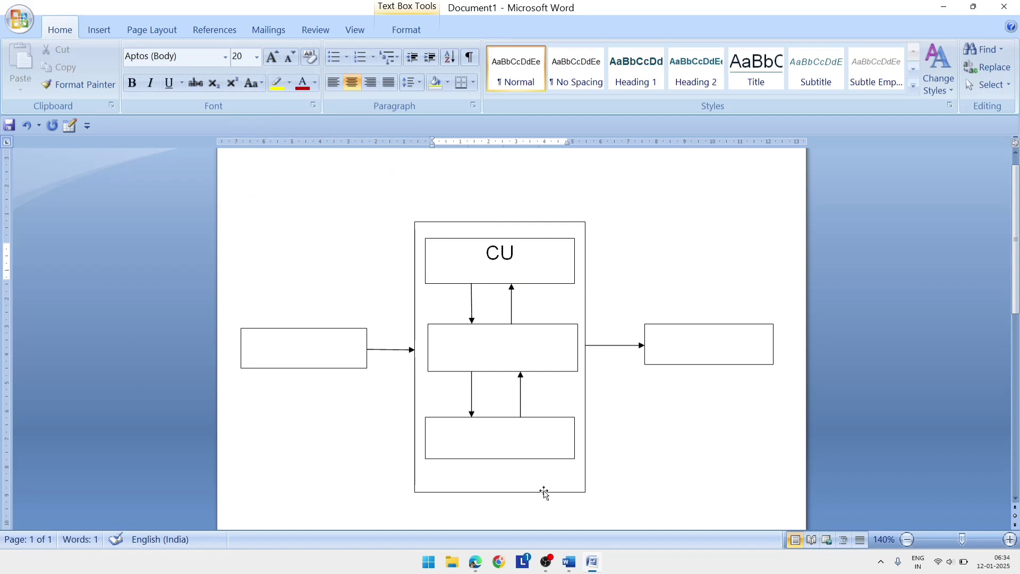
{"action": "left_click", "coordinate": [476, 566]}
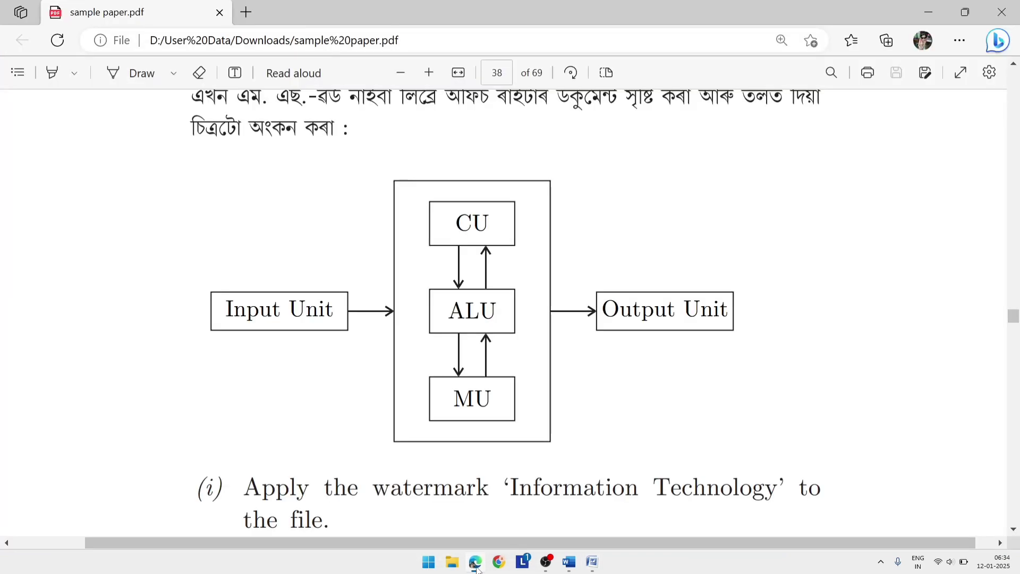
{"action": "left_click", "coordinate": [477, 566]}
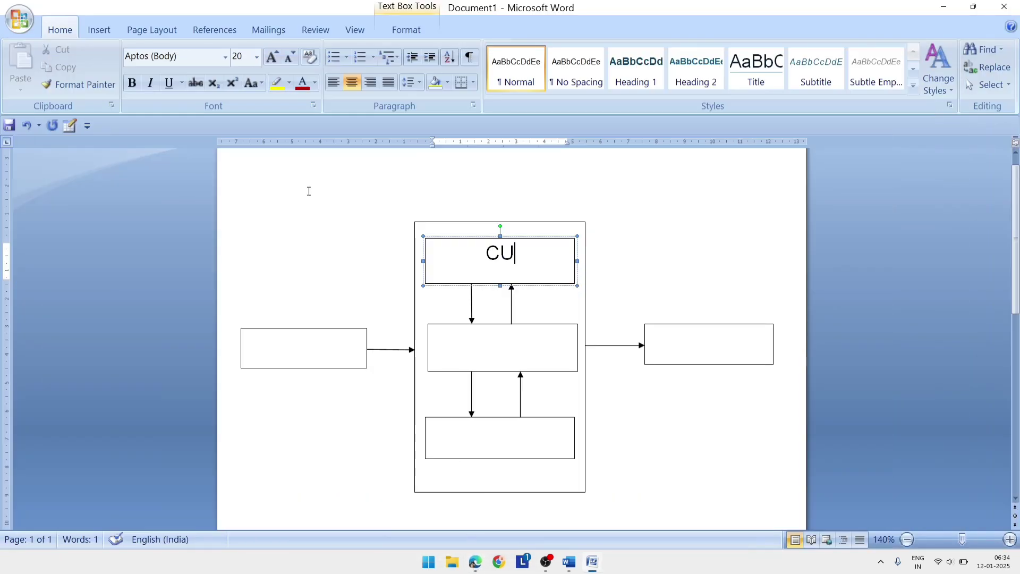
Step: Label the middle inner box 'ALU', centred, in 20-point text
{"action": "left_click", "coordinate": [498, 345]}
{"action": "right_click", "coordinate": [498, 346]}
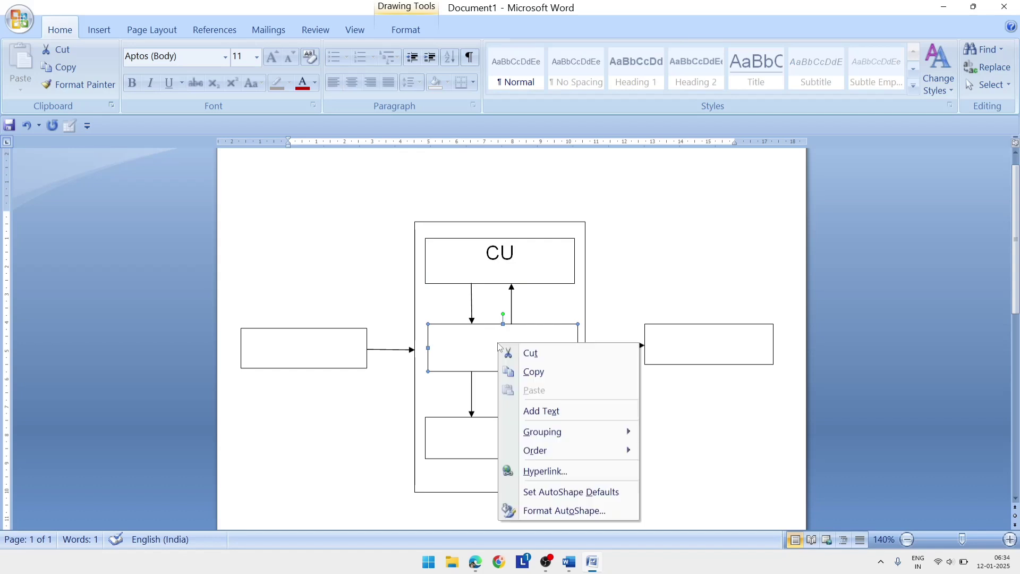
{"action": "left_click", "coordinate": [552, 417]}
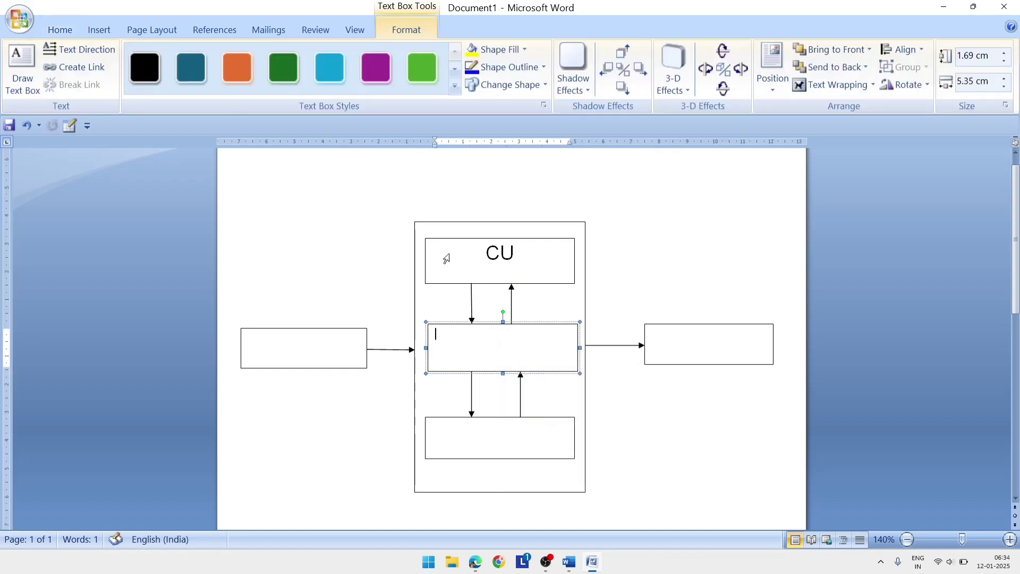
{"action": "left_click", "coordinate": [53, 28]}
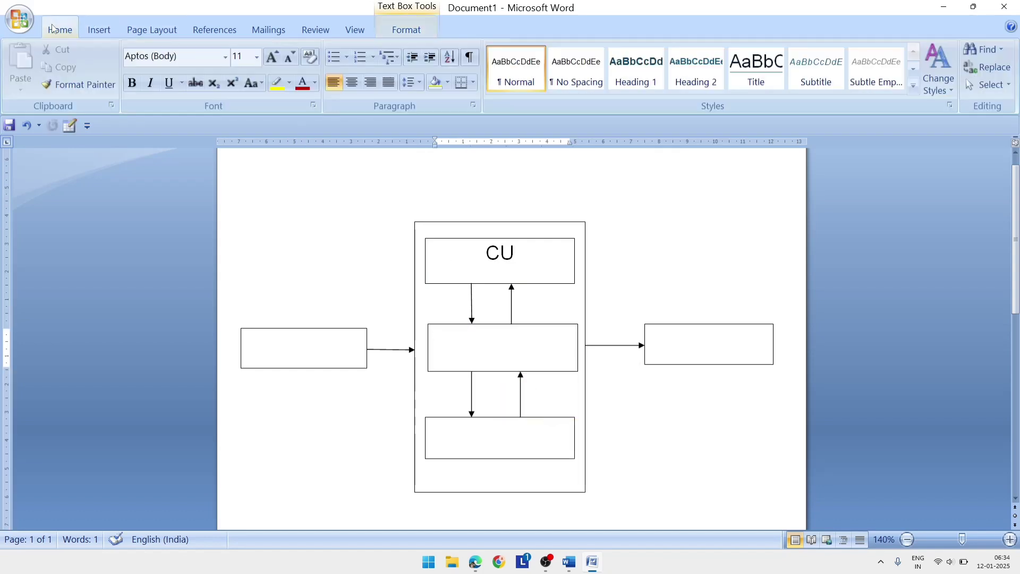
{"action": "left_click", "coordinate": [351, 85]}
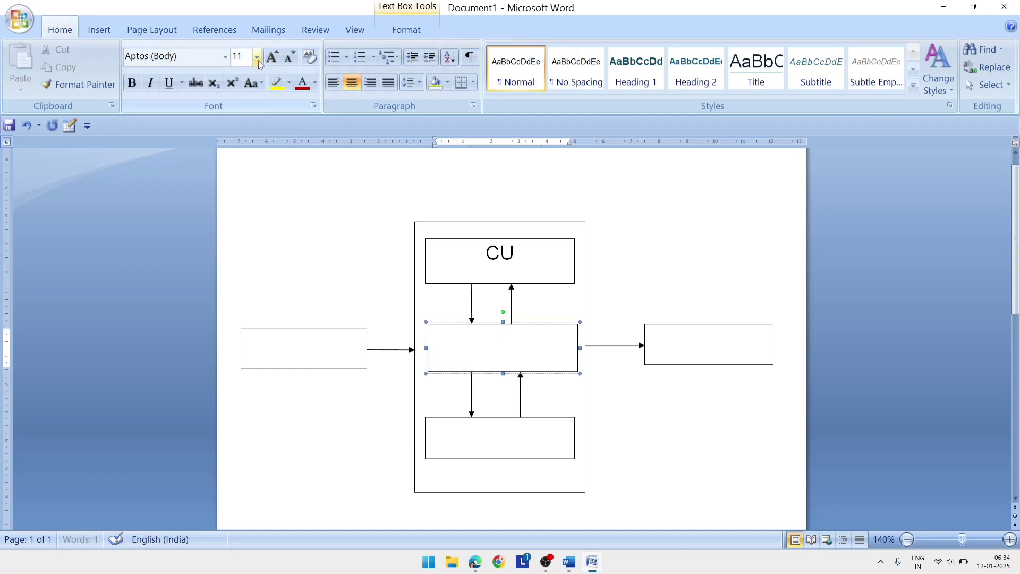
{"action": "left_click", "coordinate": [257, 57]}
{"action": "left_click", "coordinate": [239, 191]}
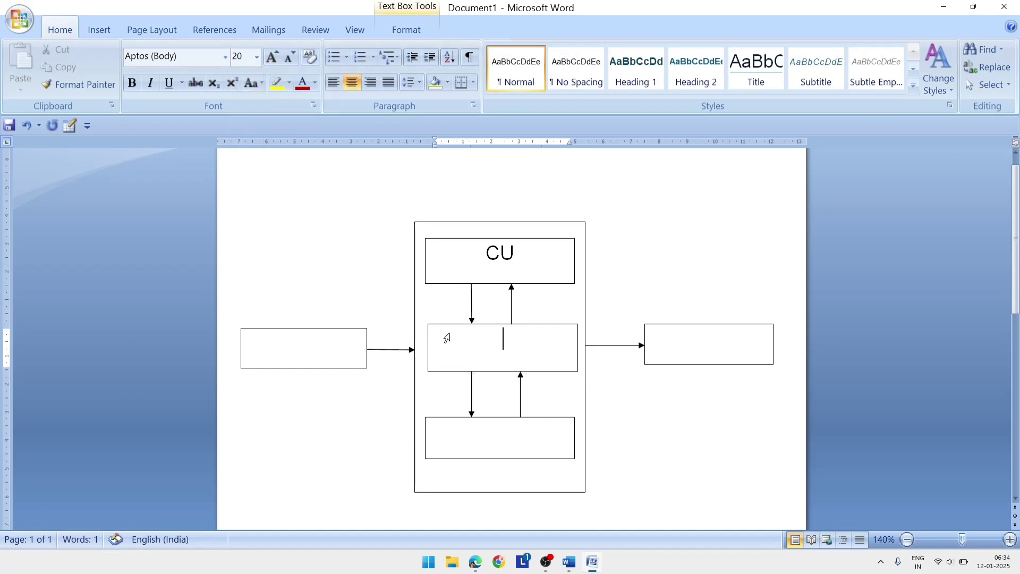
{"action": "type", "text": "U"}
{"action": "key", "text": "BackSpace"}
{"action": "key", "text": "BackSpace"}
{"action": "type", "text": "ALU"}
Step: Label the bottom inner box 'CU', centred, in 20-point text
{"action": "left_click", "coordinate": [503, 439]}
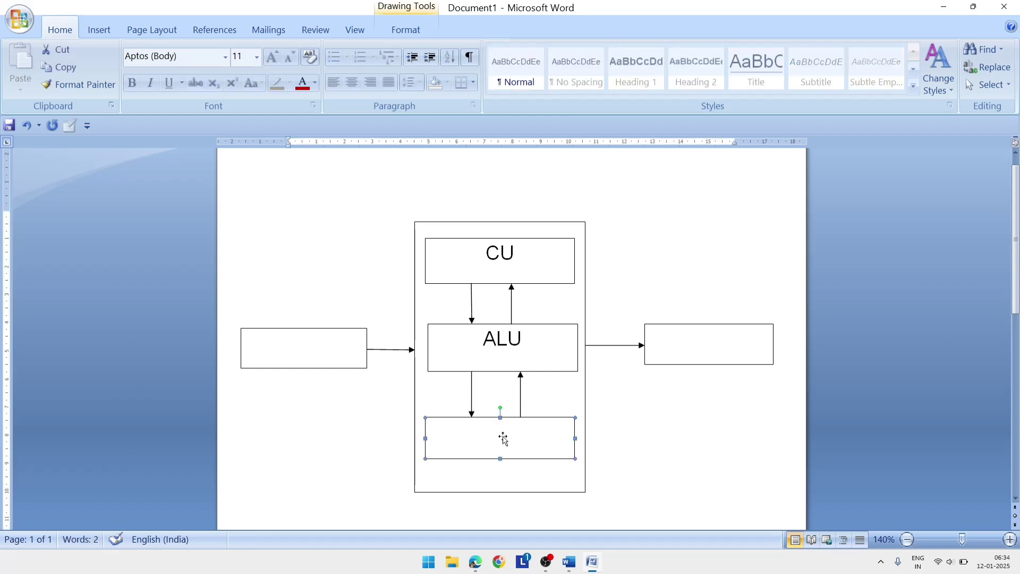
{"action": "right_click", "coordinate": [503, 436]}
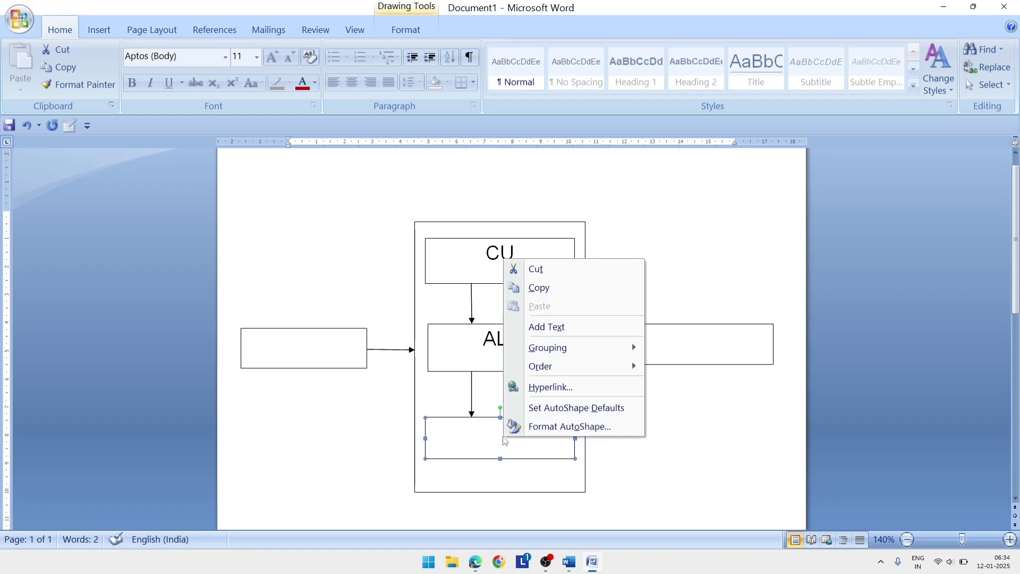
{"action": "left_click", "coordinate": [562, 328]}
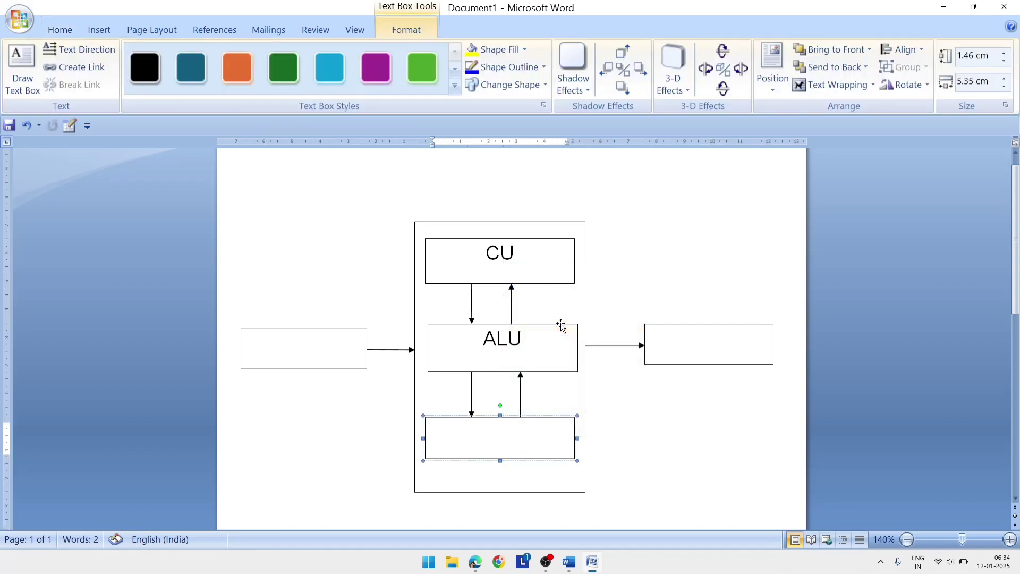
{"action": "left_click", "coordinate": [60, 28]}
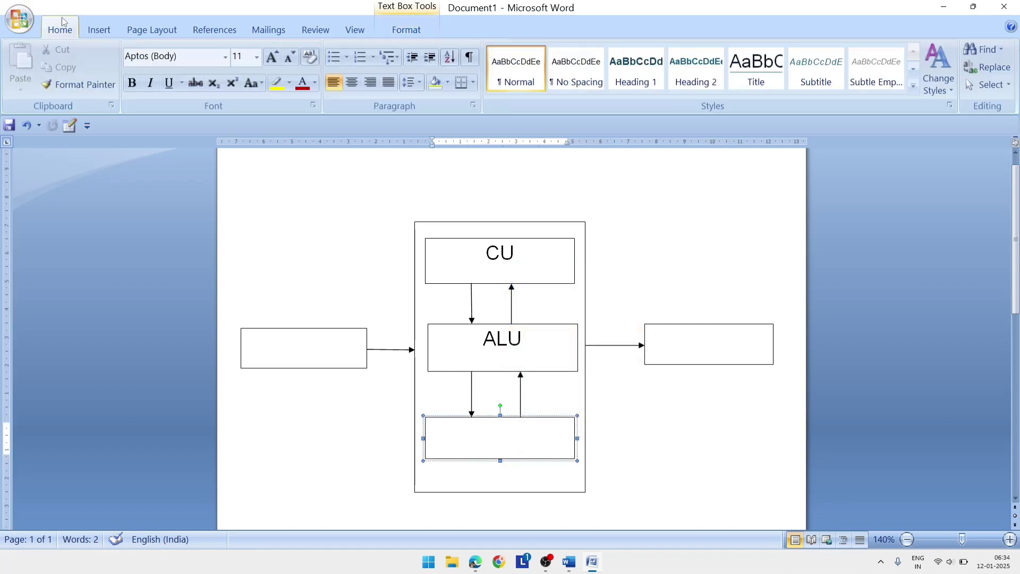
{"action": "left_click", "coordinate": [352, 83]}
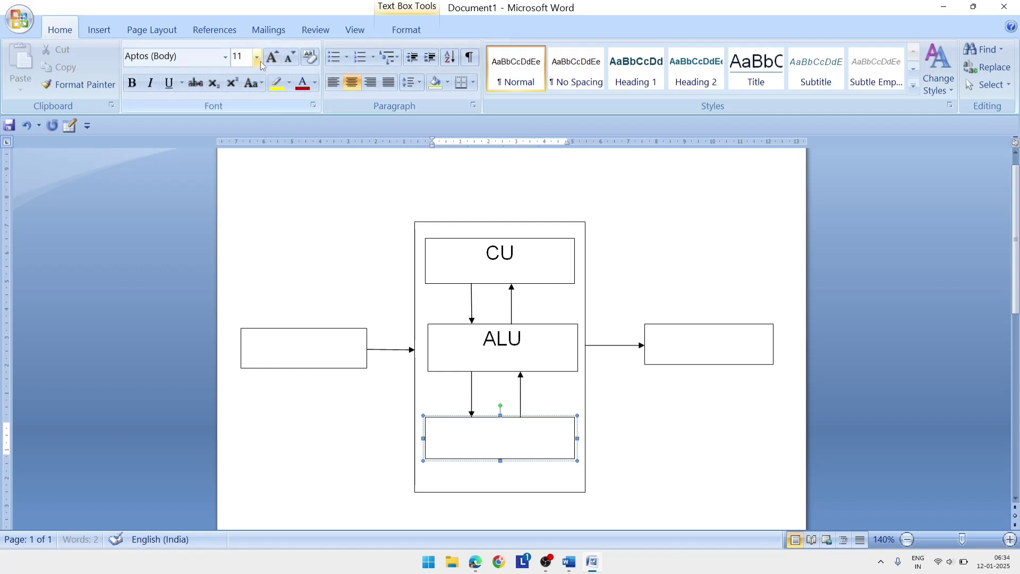
{"action": "left_click", "coordinate": [257, 58]}
{"action": "left_click", "coordinate": [239, 196]}
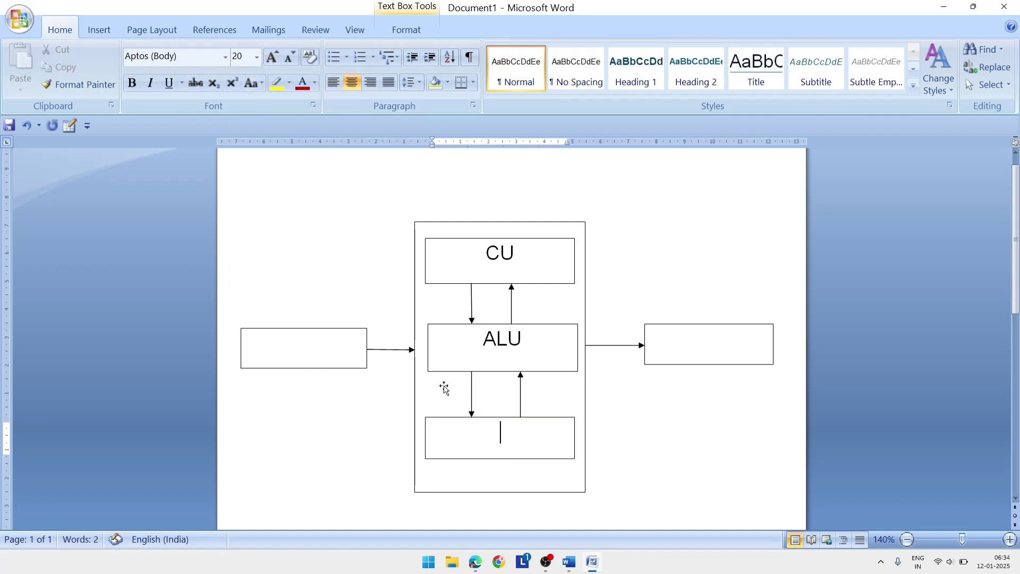
{"action": "type", "text": "CU"}
Step: Select the empty left box, cancelling an accidental move of it
{"action": "left_click", "coordinate": [285, 344]}
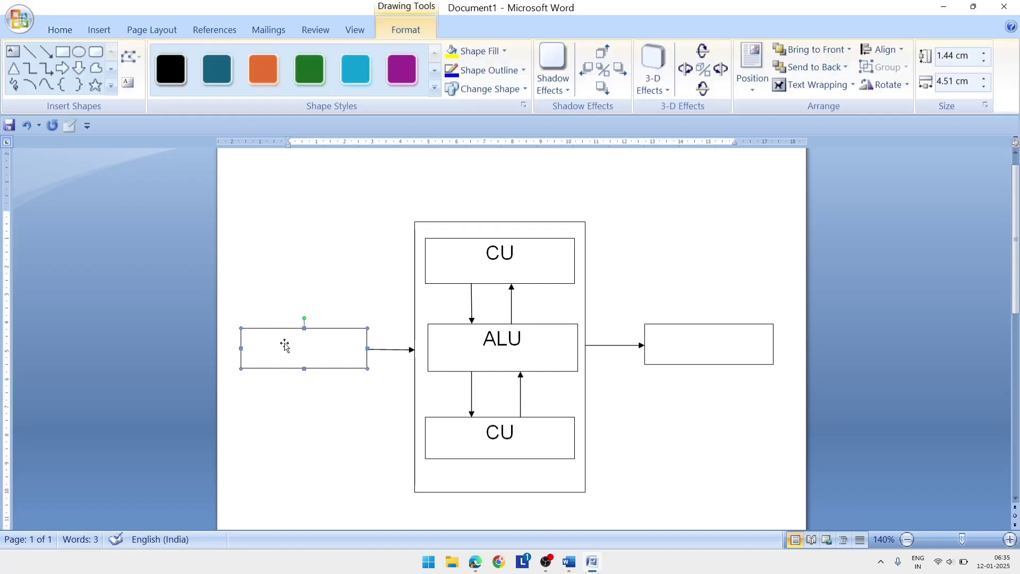
{"action": "right_click", "coordinate": [285, 344]}
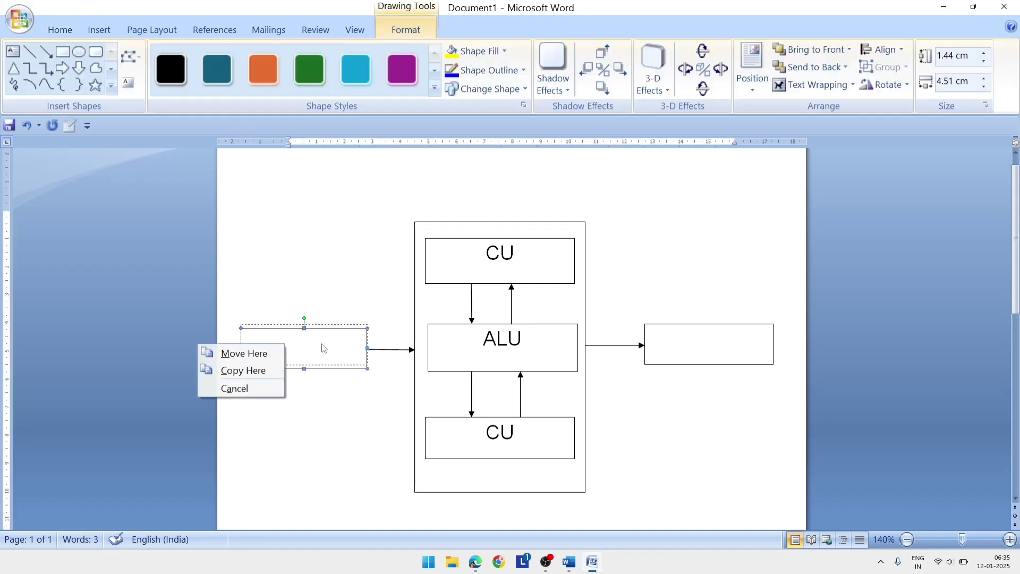
{"action": "left_click", "coordinate": [322, 347]}
{"action": "right_click", "coordinate": [303, 346]}
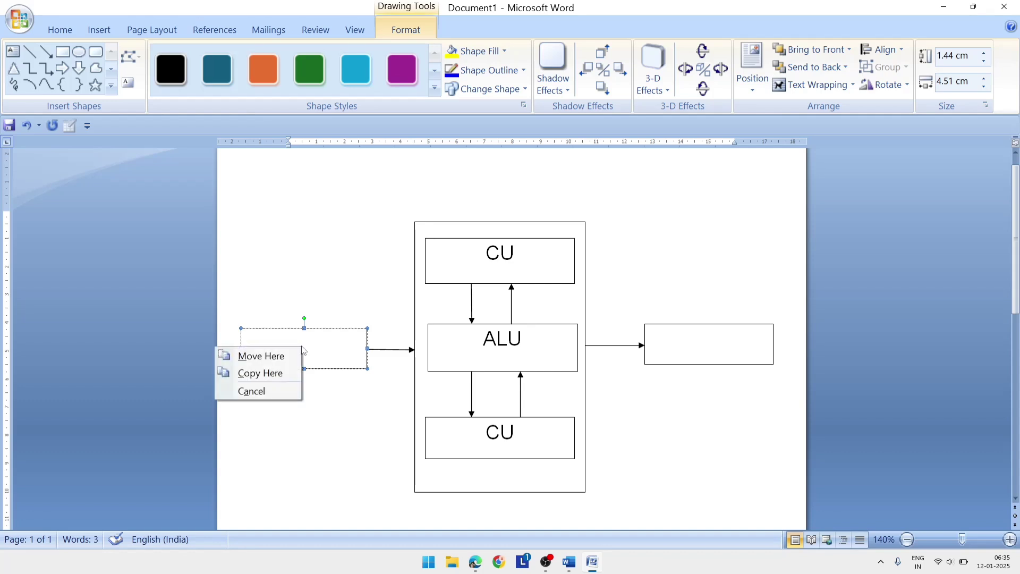
{"action": "left_click", "coordinate": [358, 292]}
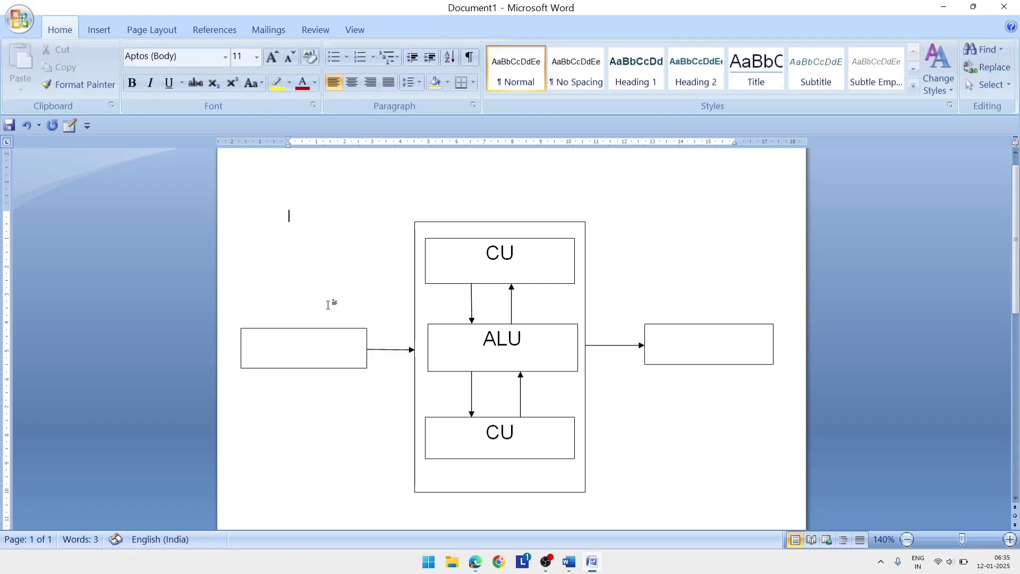
{"action": "left_click", "coordinate": [309, 340]}
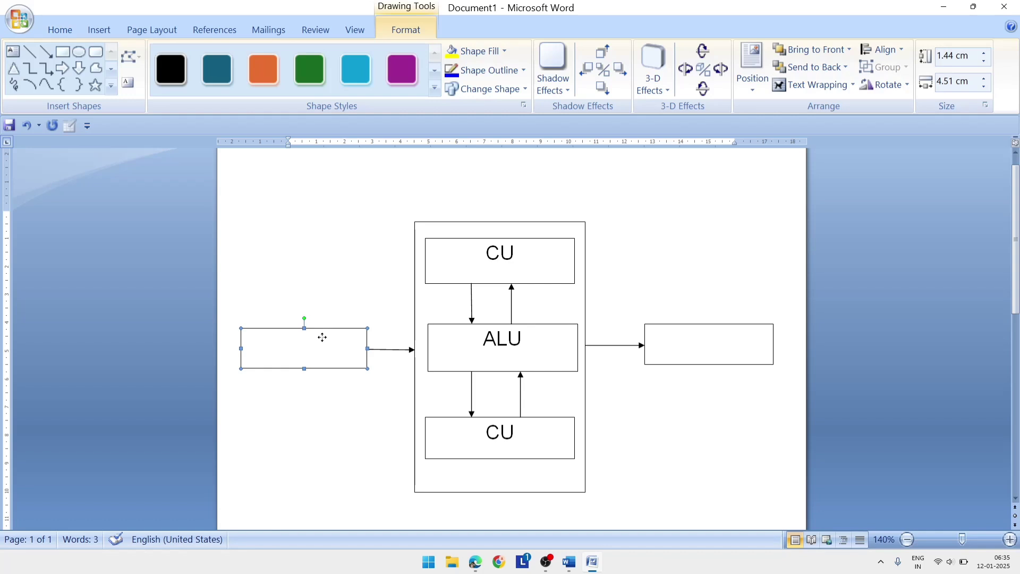
Step: Add the text 'Input Unit' at font size 20 to the left rectangle
{"action": "right_click", "coordinate": [322, 337]}
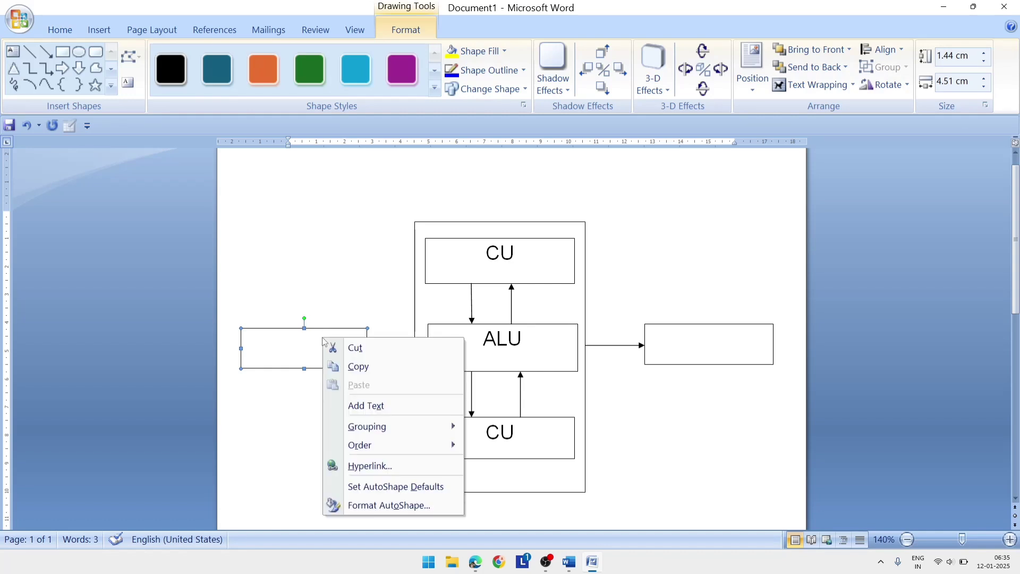
{"action": "left_click", "coordinate": [364, 406]}
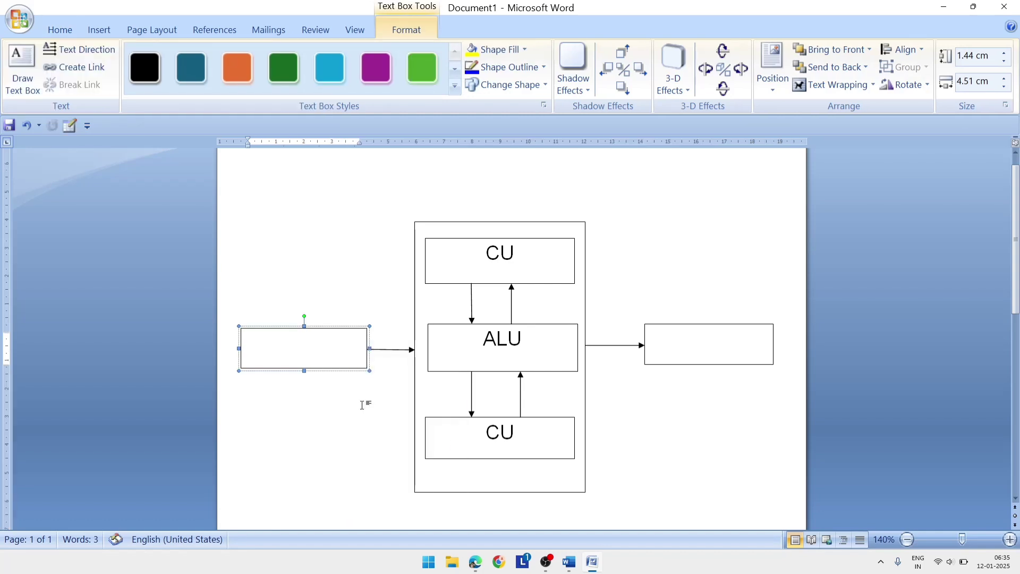
{"action": "left_click", "coordinate": [54, 31]}
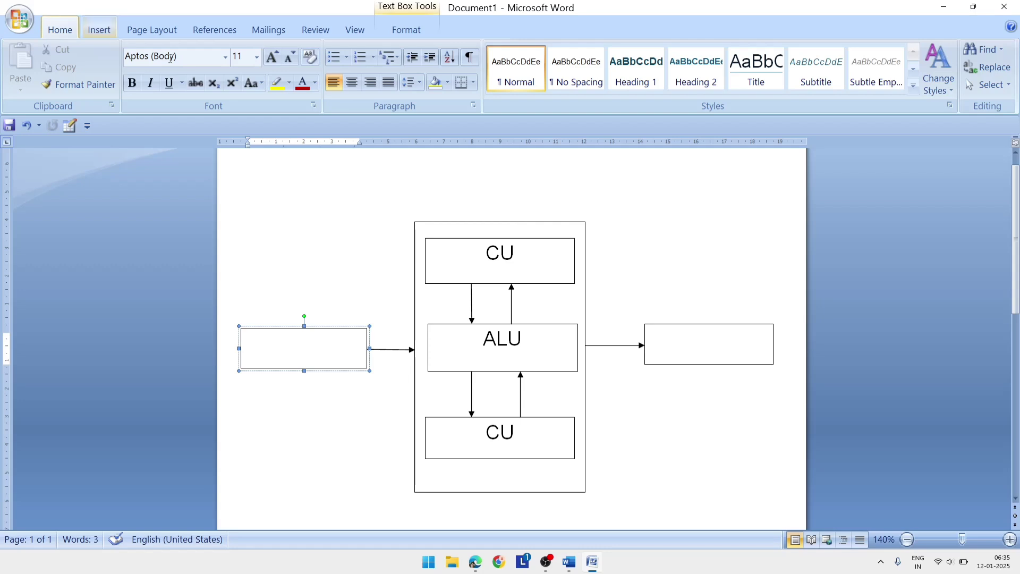
{"action": "left_click", "coordinate": [256, 59]}
{"action": "left_click", "coordinate": [242, 190]}
{"action": "type", "text": "I"}
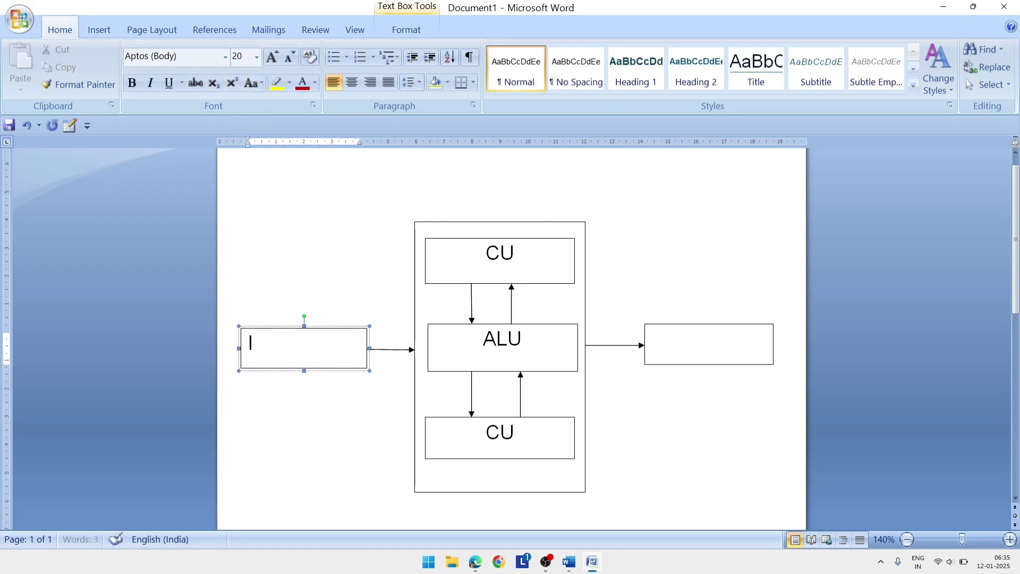
{"action": "type", "text": "nput "}
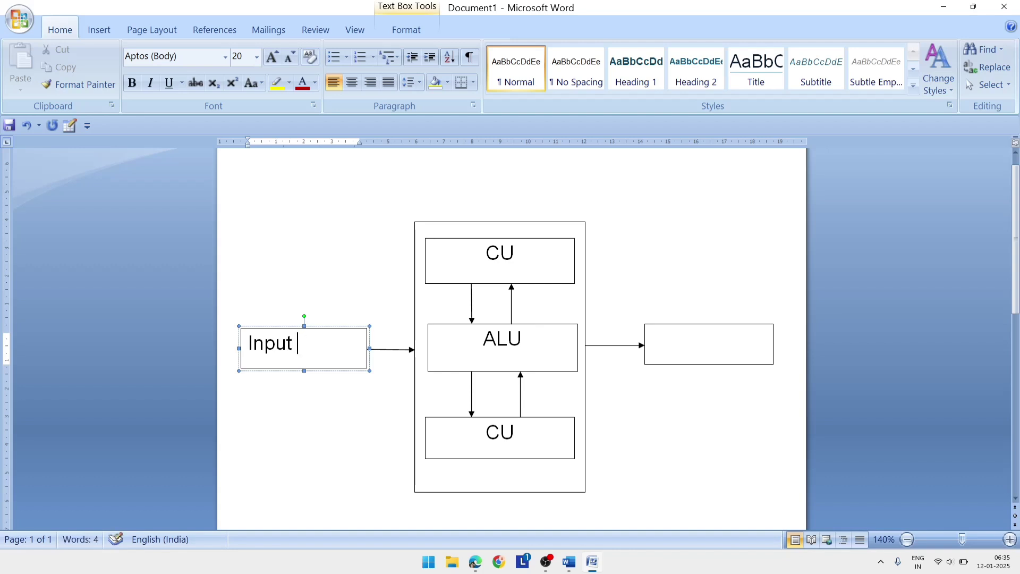
{"action": "type", "text": "Unot"}
{"action": "key", "text": "BackSpace"}
{"action": "key", "text": "BackSpace"}
{"action": "type", "text": "it"}
{"action": "left_click", "coordinate": [694, 357]}
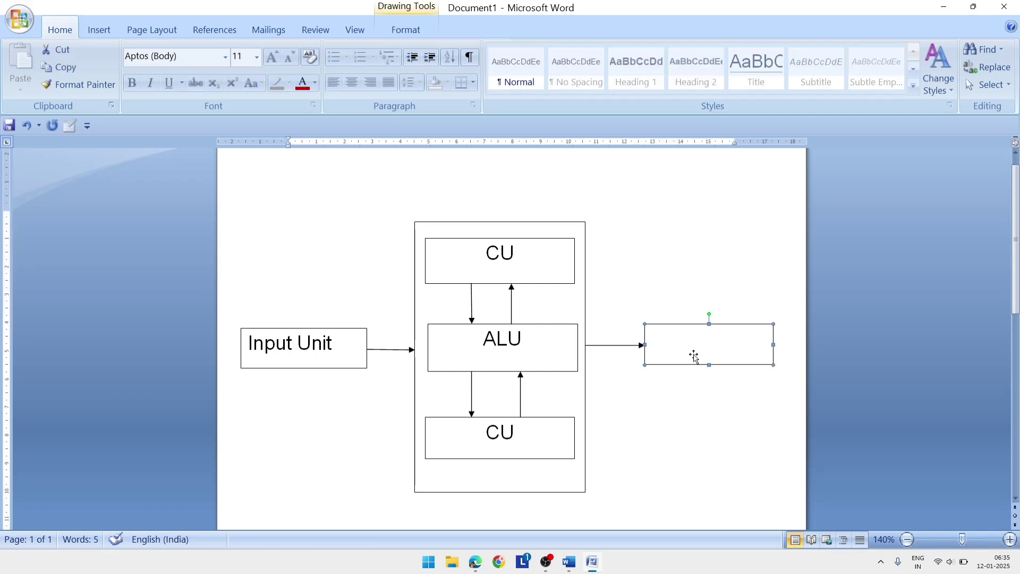
Step: Add the text 'Output Unit' at font size 20 to the right rectangle
{"action": "right_click", "coordinate": [694, 355]}
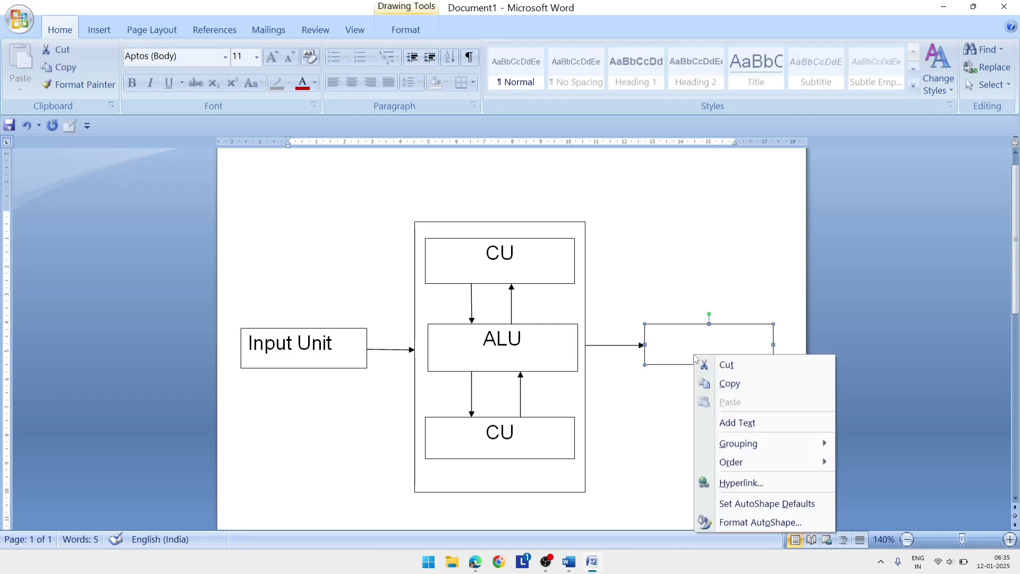
{"action": "left_click", "coordinate": [737, 423]}
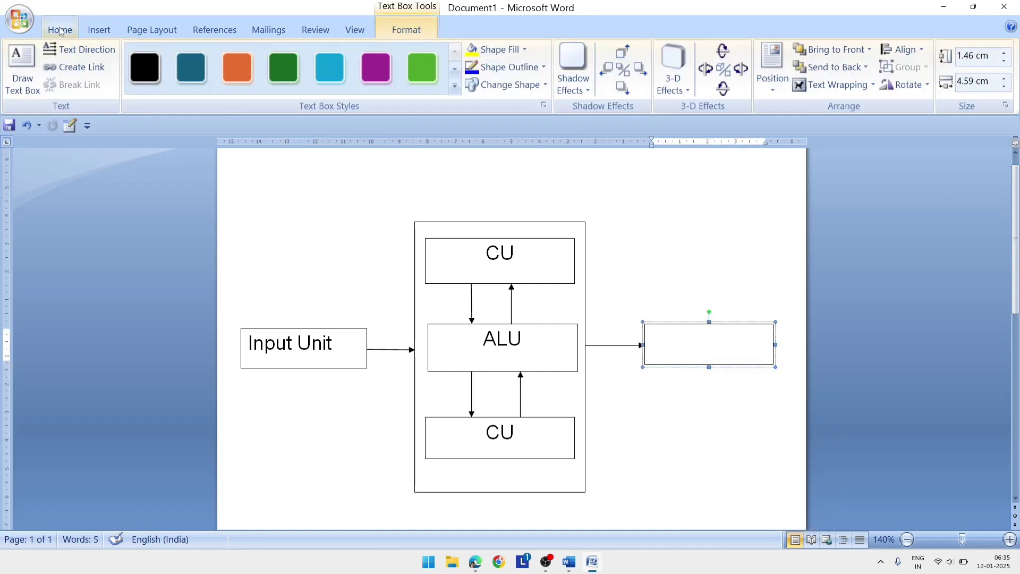
{"action": "left_click", "coordinate": [60, 30]}
{"action": "left_click", "coordinate": [256, 57]}
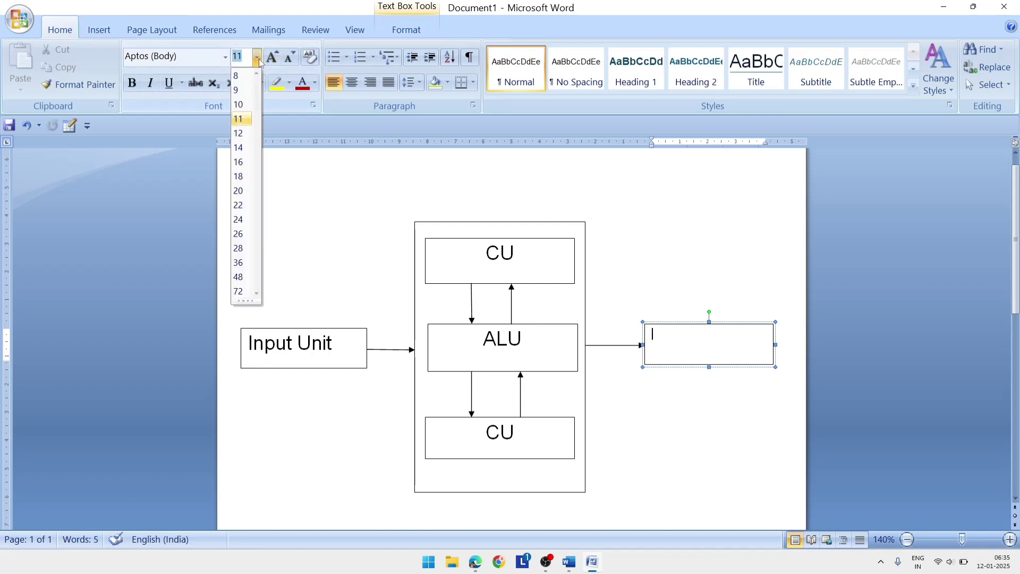
{"action": "left_click", "coordinate": [239, 191]}
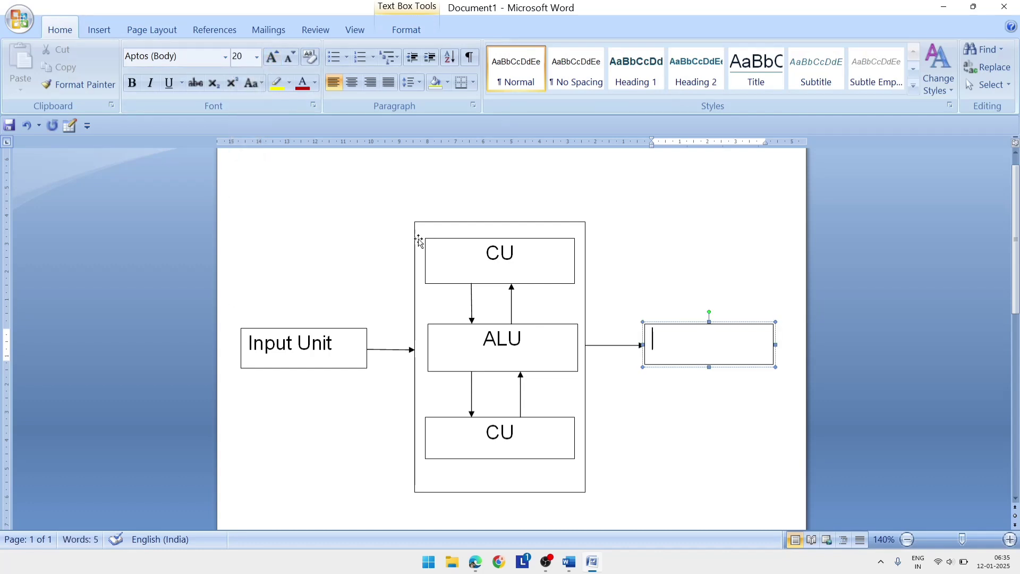
{"action": "type", "text": "Out"}
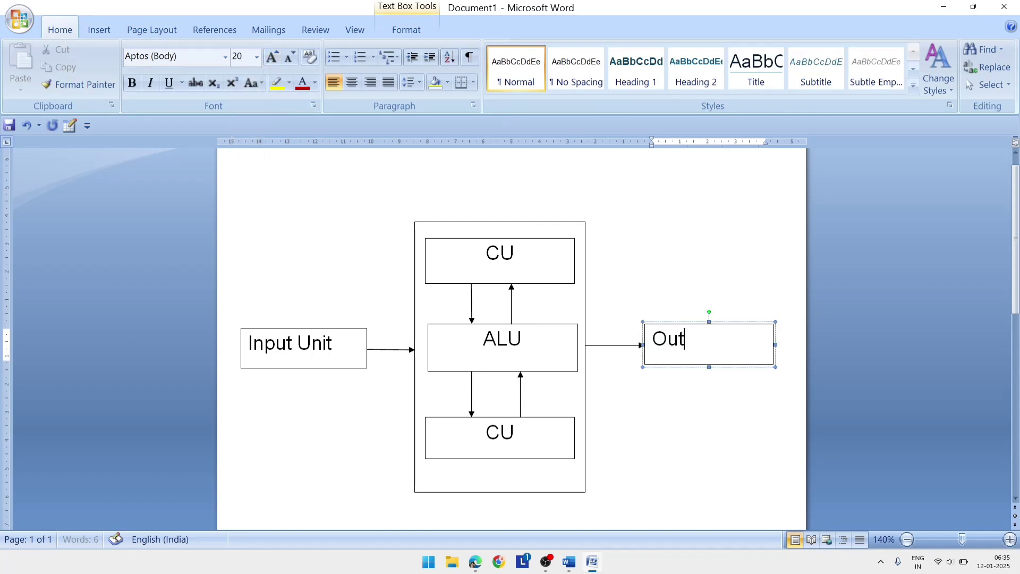
{"action": "type", "text": "put Unit"}
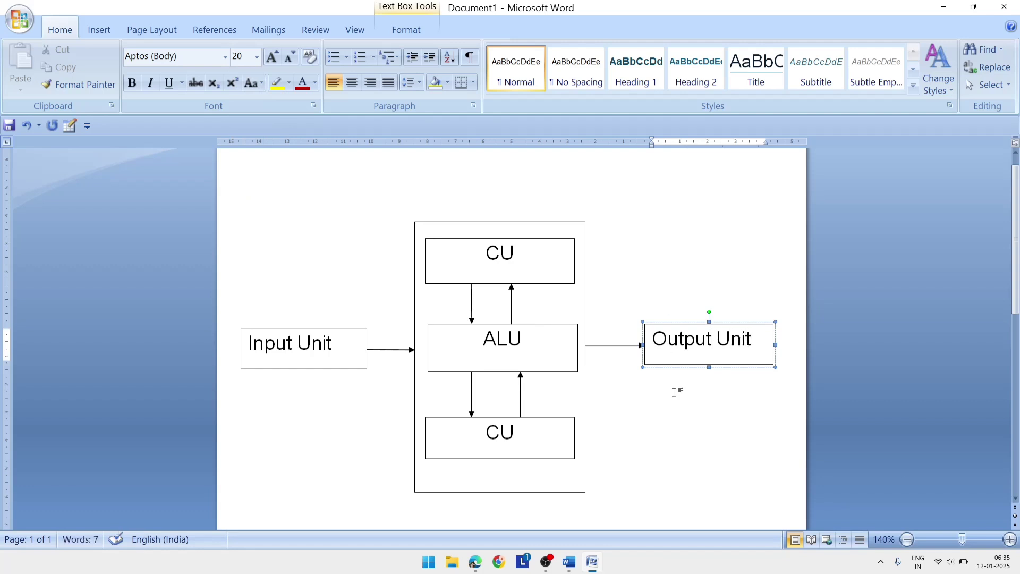
{"action": "mouse_move", "coordinate": [476, 562]}
{"action": "left_click", "coordinate": [444, 506]}
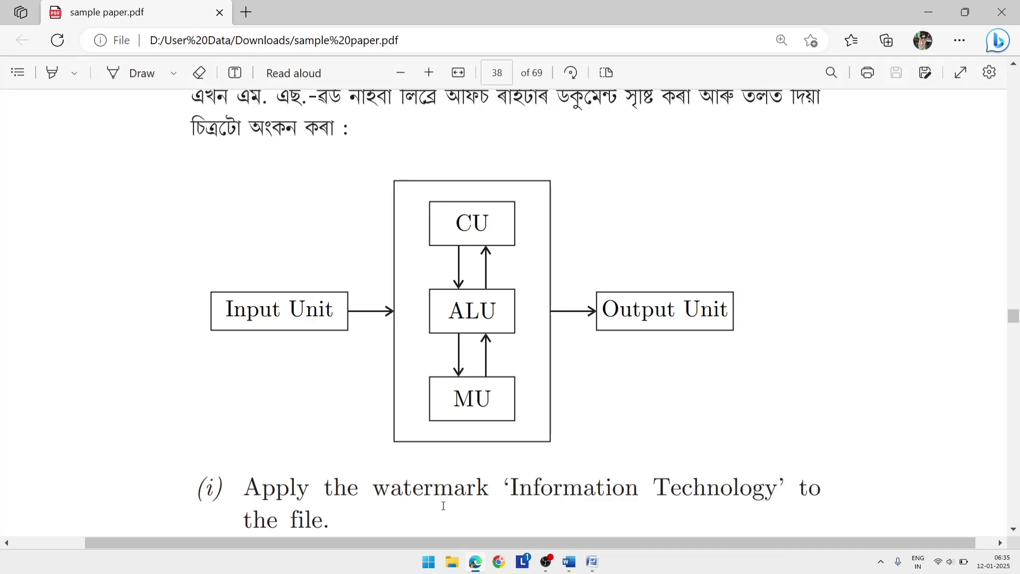
Step: Scroll down the sample paper PDF, then go back to the Word document
{"action": "scroll", "coordinate": [444, 505], "scroll_direction": "down", "scroll_amount": 1}
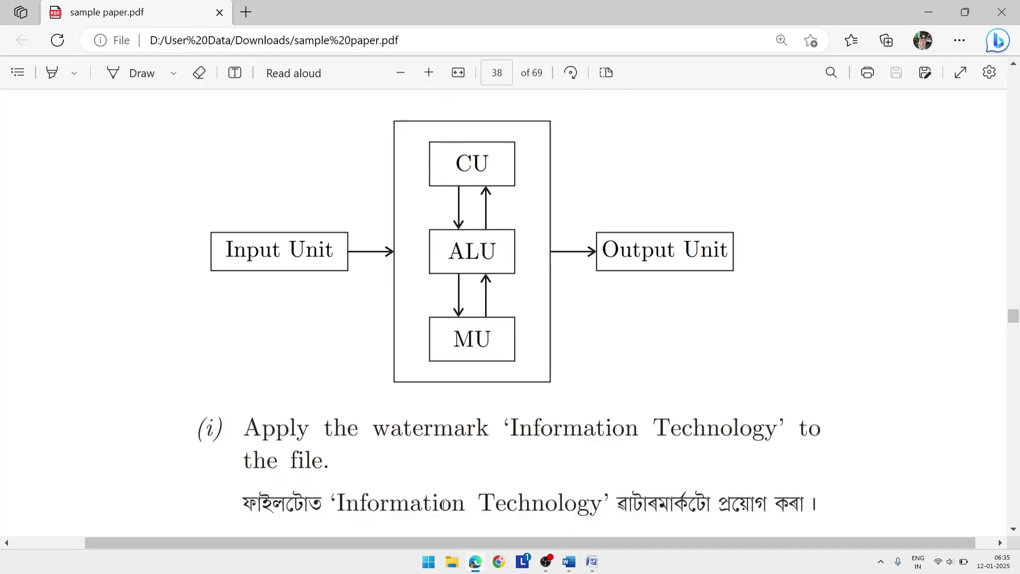
{"action": "key", "text": "alt+Tab"}
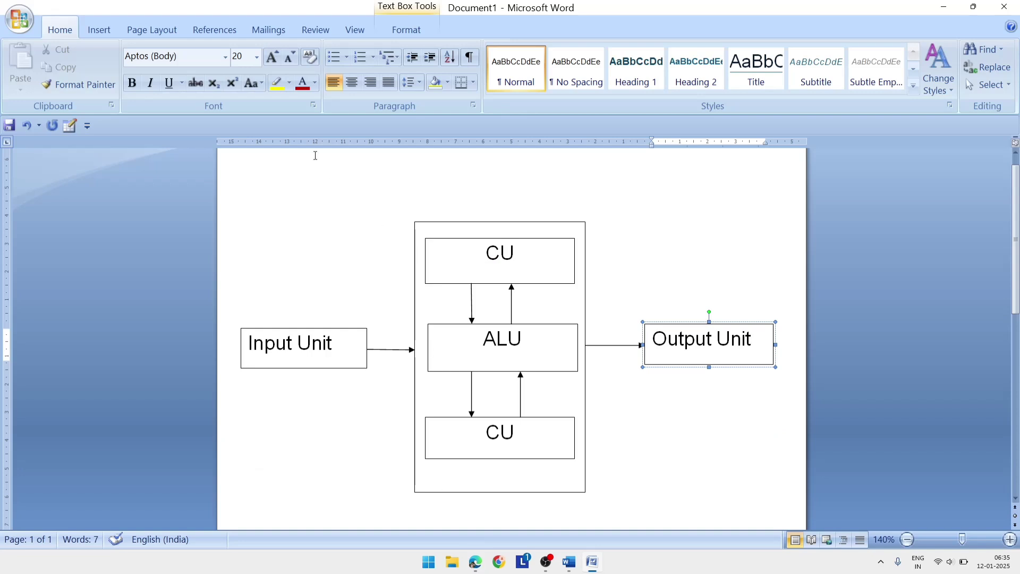
Step: Insert a diagonal custom text watermark reading 'Information Technology' in place of ASAP
{"action": "left_click", "coordinate": [159, 35]}
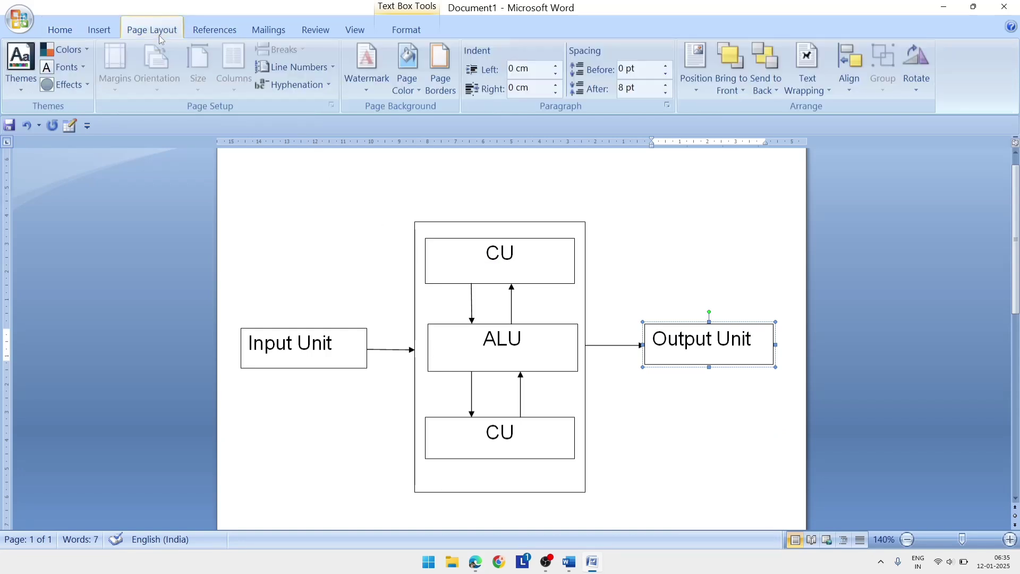
{"action": "left_click", "coordinate": [378, 94]}
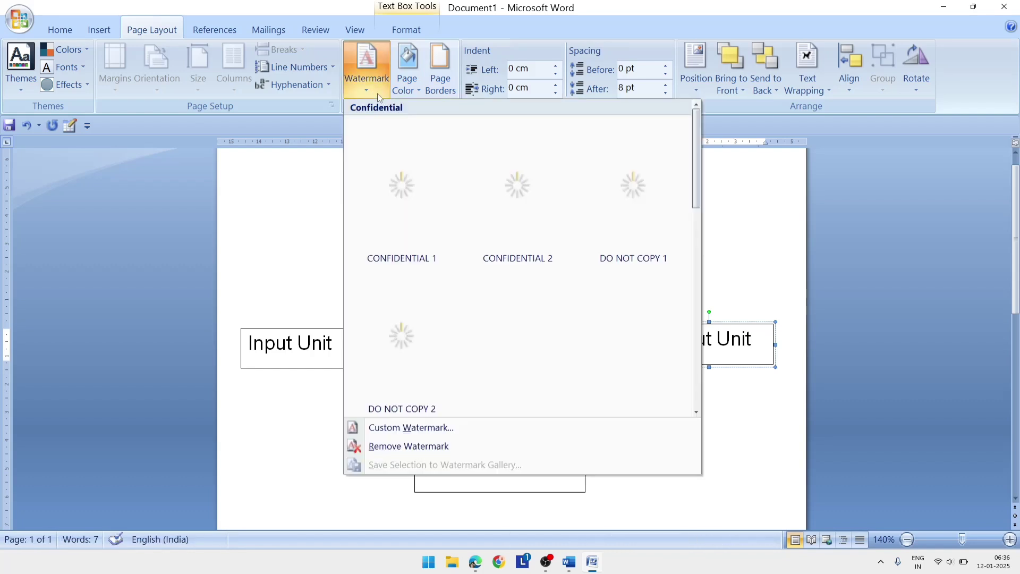
{"action": "left_click", "coordinate": [420, 429]}
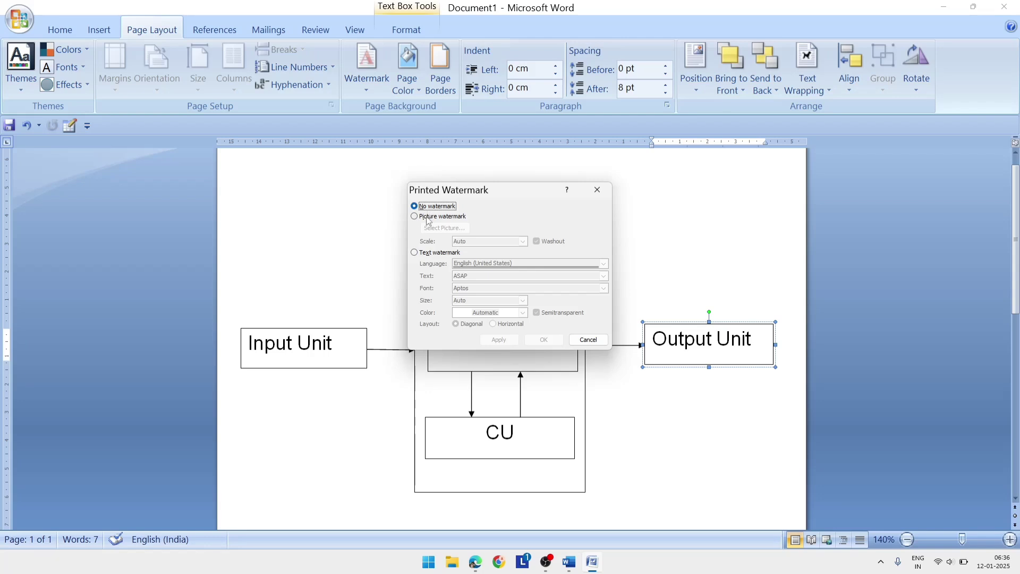
{"action": "left_click", "coordinate": [415, 254]}
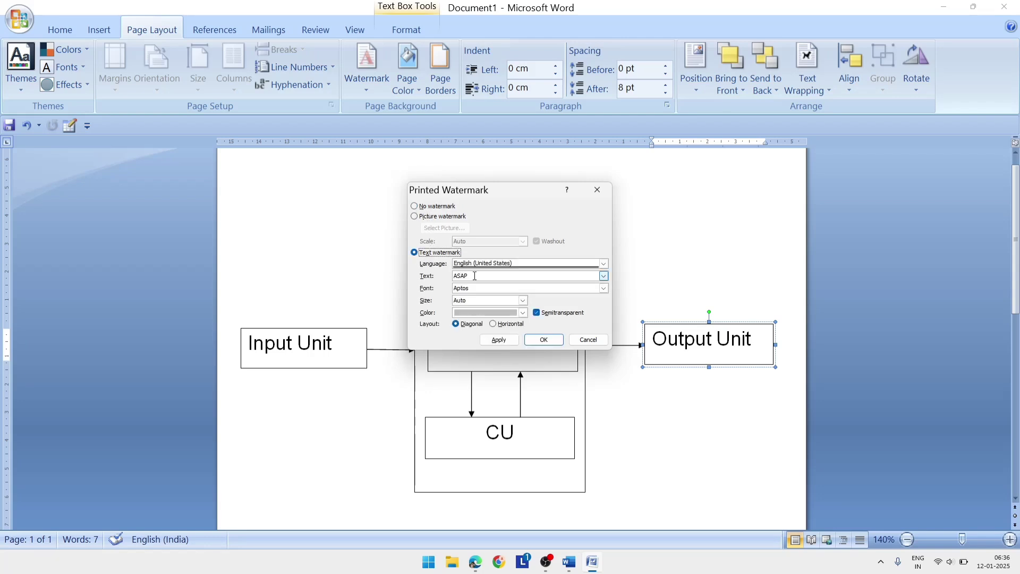
{"action": "left_click", "coordinate": [475, 276]}
{"action": "key", "text": "BackSpace"}
{"action": "key", "text": "BackSpace"}
{"action": "type", "text": "Information Technology"}
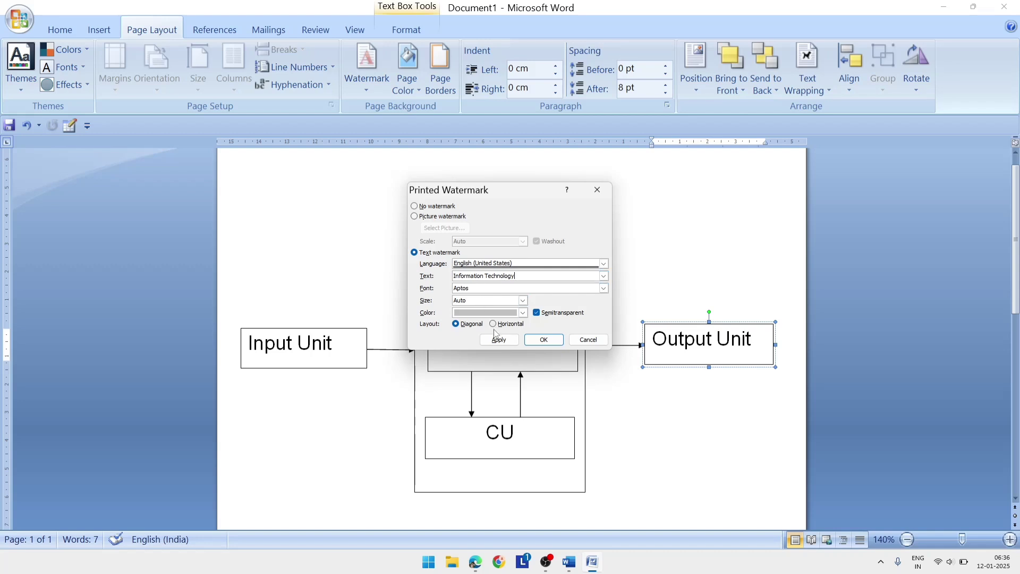
{"action": "left_click", "coordinate": [544, 340]}
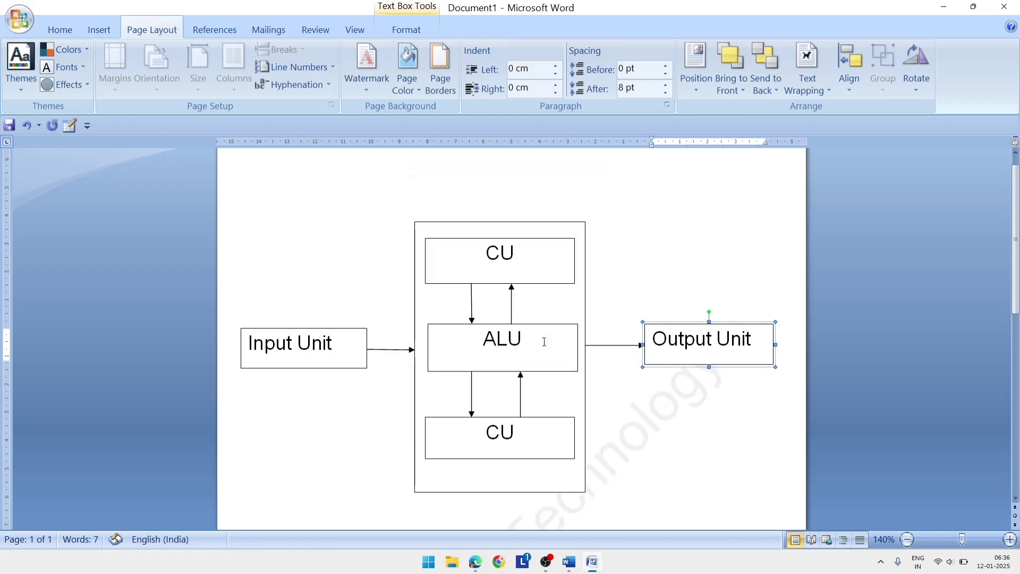
{"action": "mouse_move", "coordinate": [1016, 213]}
{"action": "left_mouse_down"}
{"action": "mouse_move", "coordinate": [1017, 330]}
{"action": "mouse_move", "coordinate": [1015, 200]}
{"action": "left_mouse_up"}
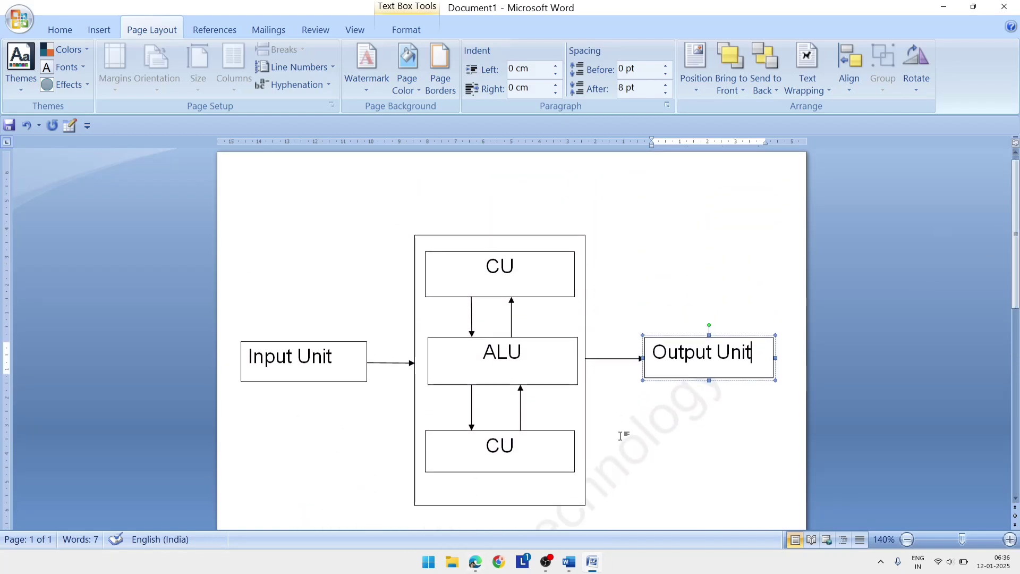
Step: Change the custom watermark's colour to dark grey and apply it
{"action": "left_click", "coordinate": [364, 90]}
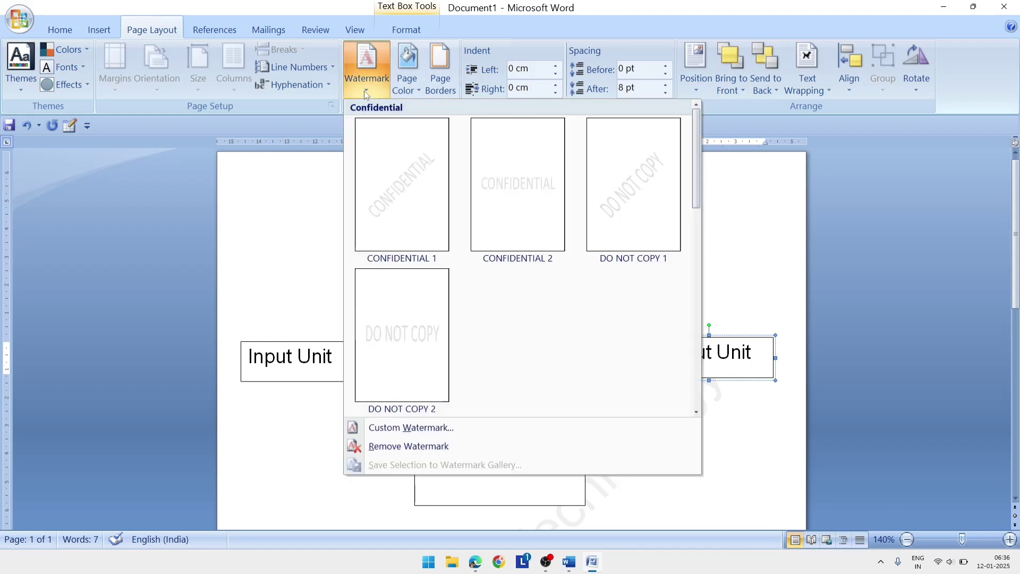
{"action": "left_click", "coordinate": [396, 427]}
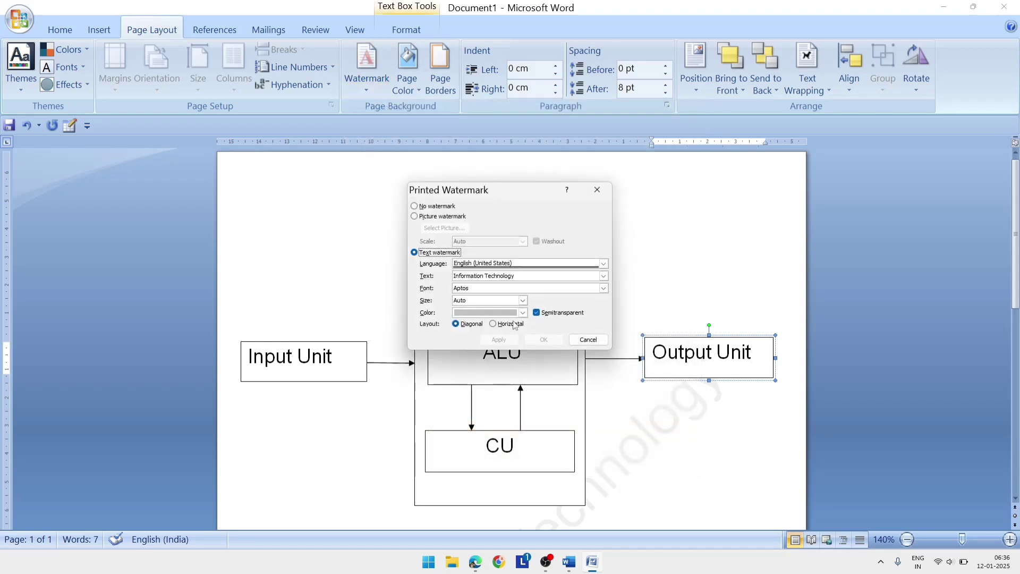
{"action": "left_click", "coordinate": [522, 313]}
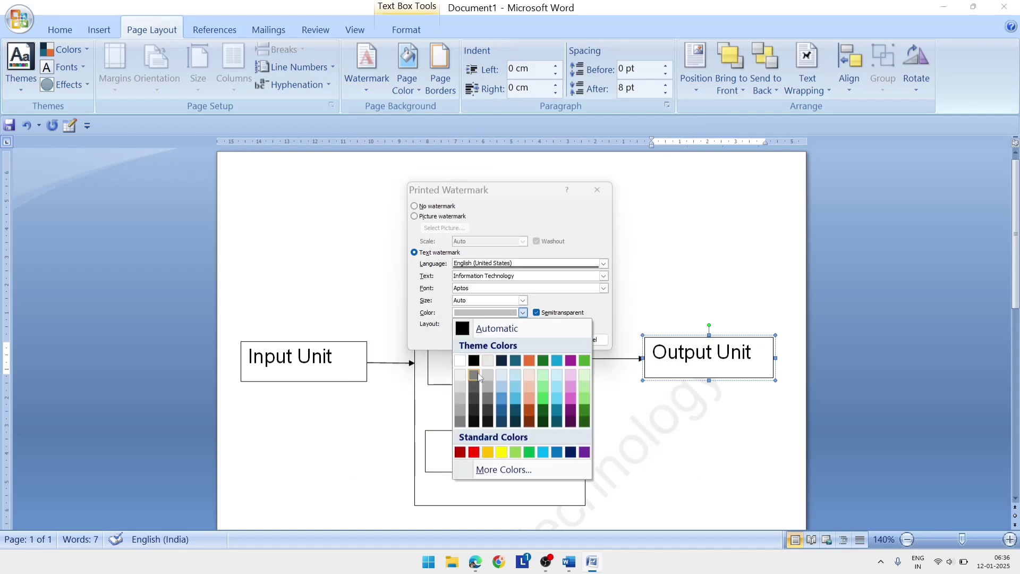
{"action": "left_click", "coordinate": [489, 410]}
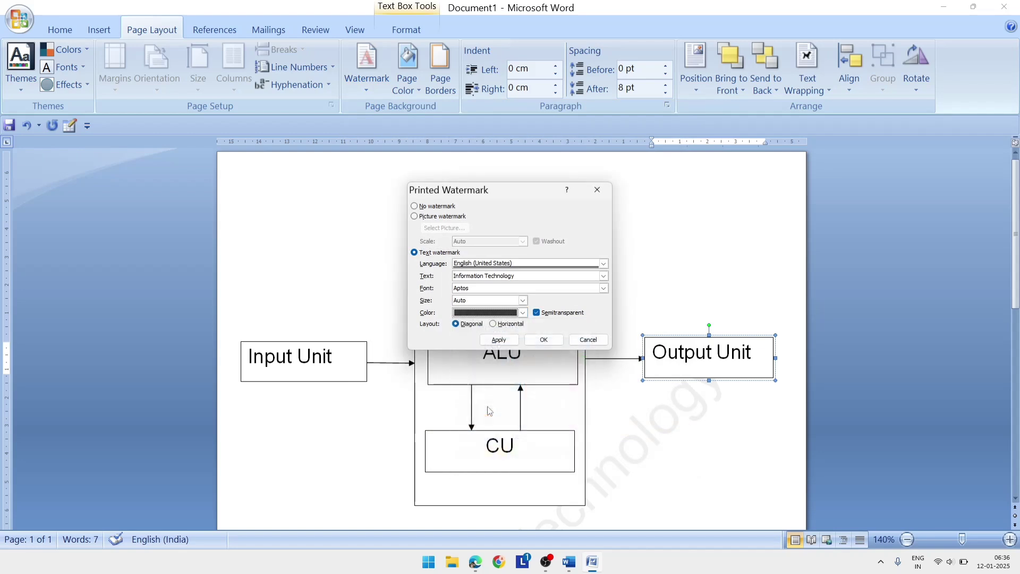
{"action": "left_click", "coordinate": [501, 343]}
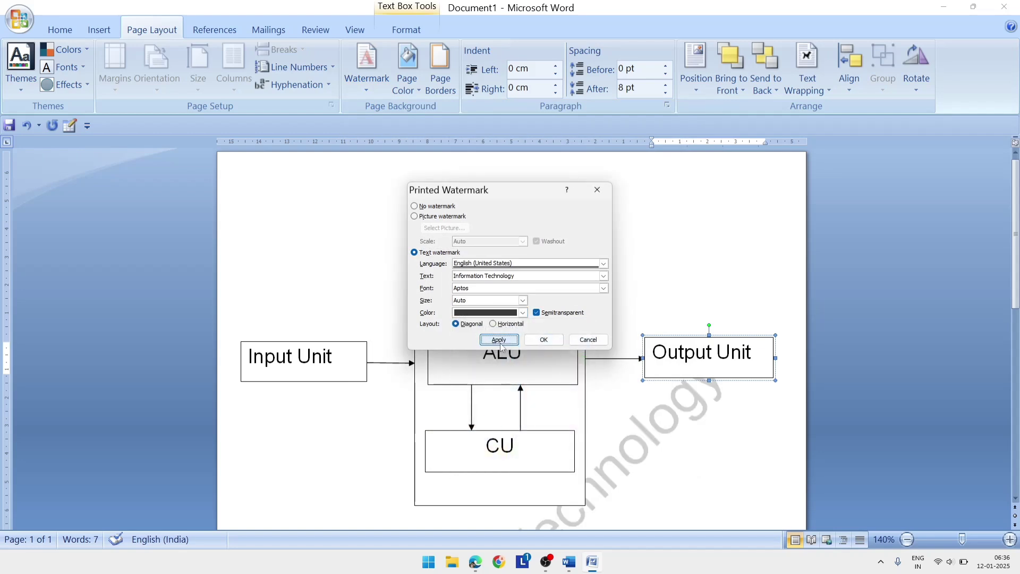
{"action": "left_click", "coordinate": [588, 340]}
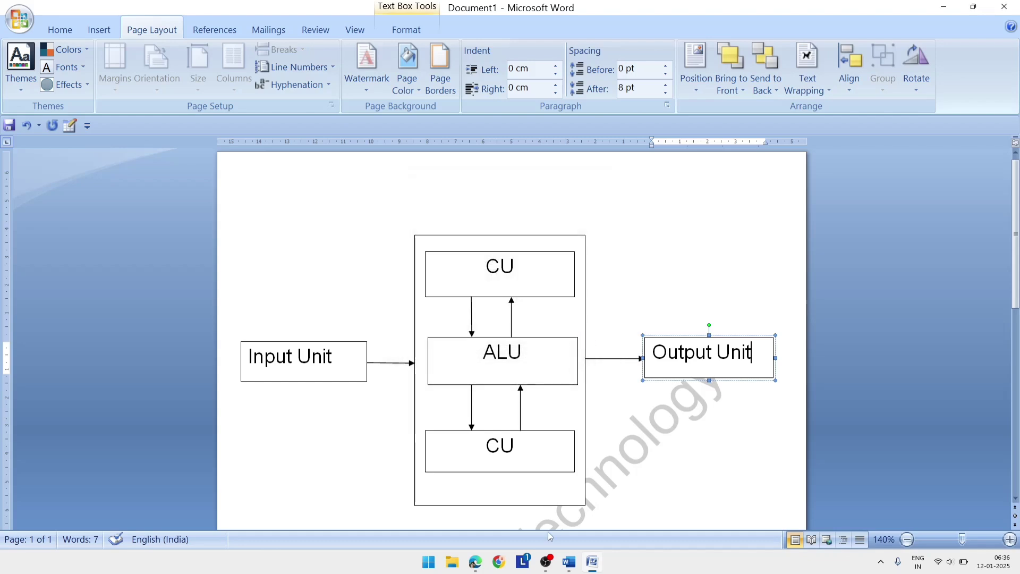
Step: Read PDF items (ii) and (iii) on grouping and resizing the diagram, then return to Word
{"action": "left_click", "coordinate": [475, 562]}
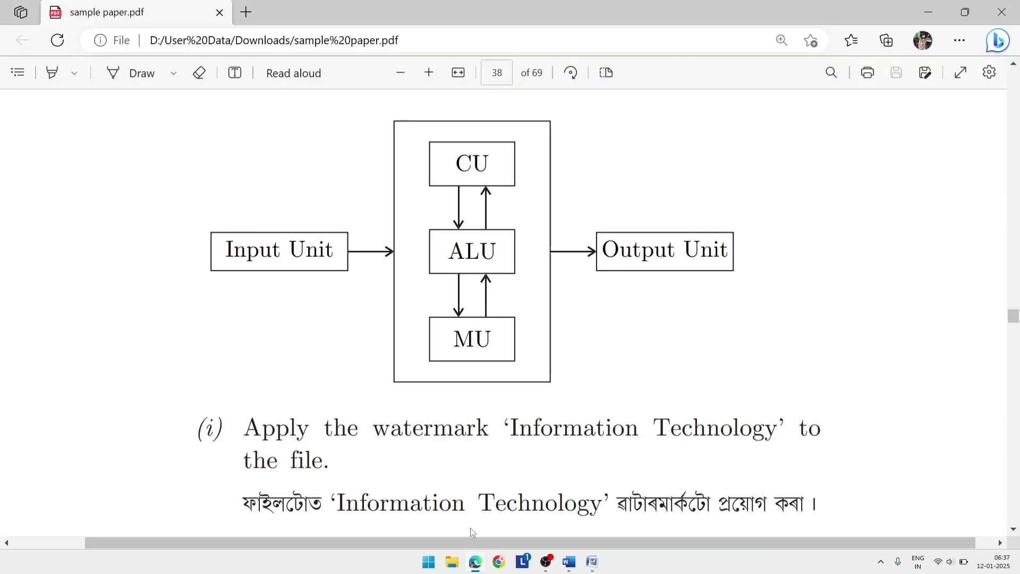
{"action": "scroll", "coordinate": [486, 490], "scroll_direction": "down", "scroll_amount": 3}
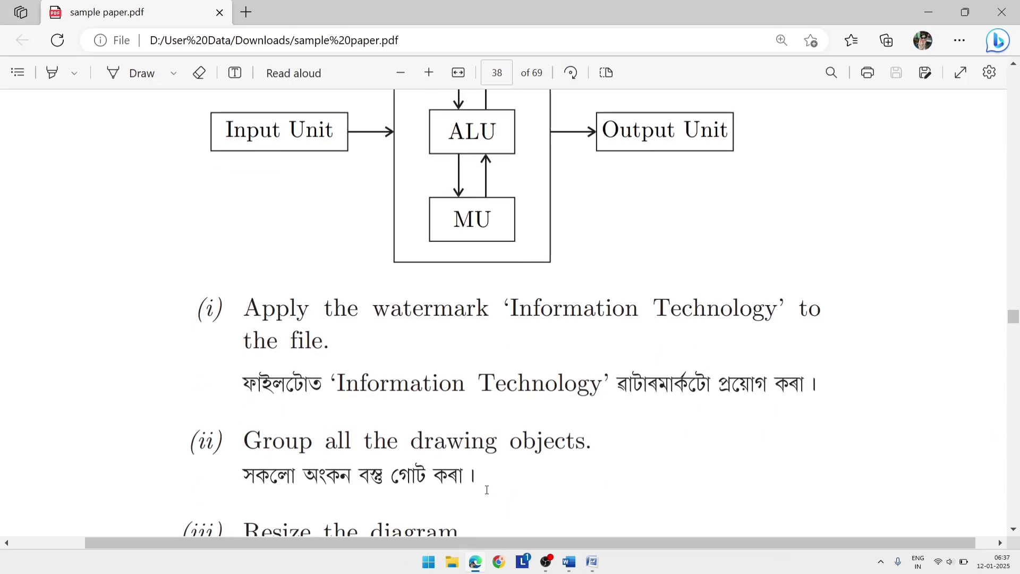
{"action": "scroll", "coordinate": [486, 490], "scroll_direction": "down", "scroll_amount": 2}
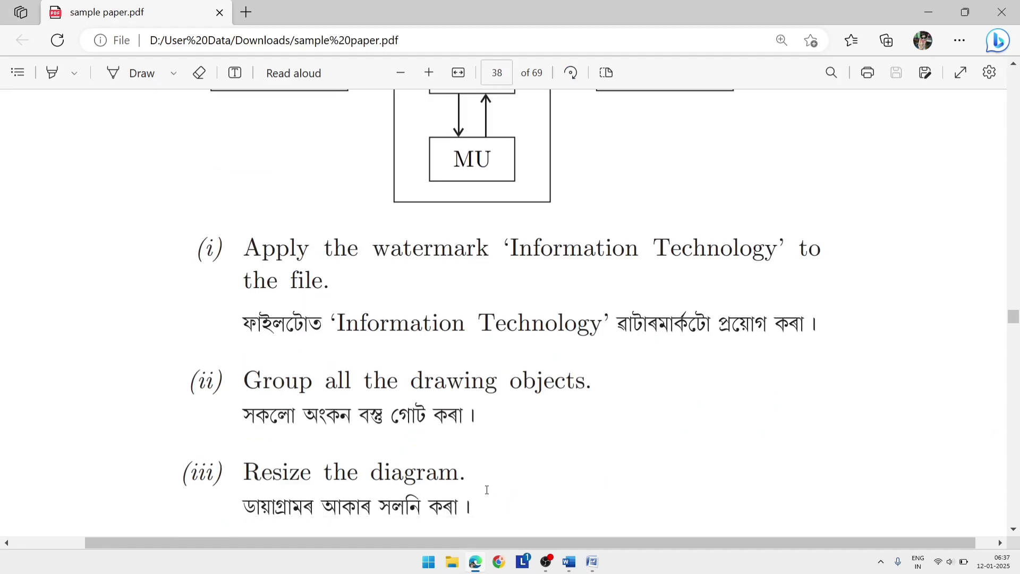
{"action": "mouse_move", "coordinate": [568, 564]}
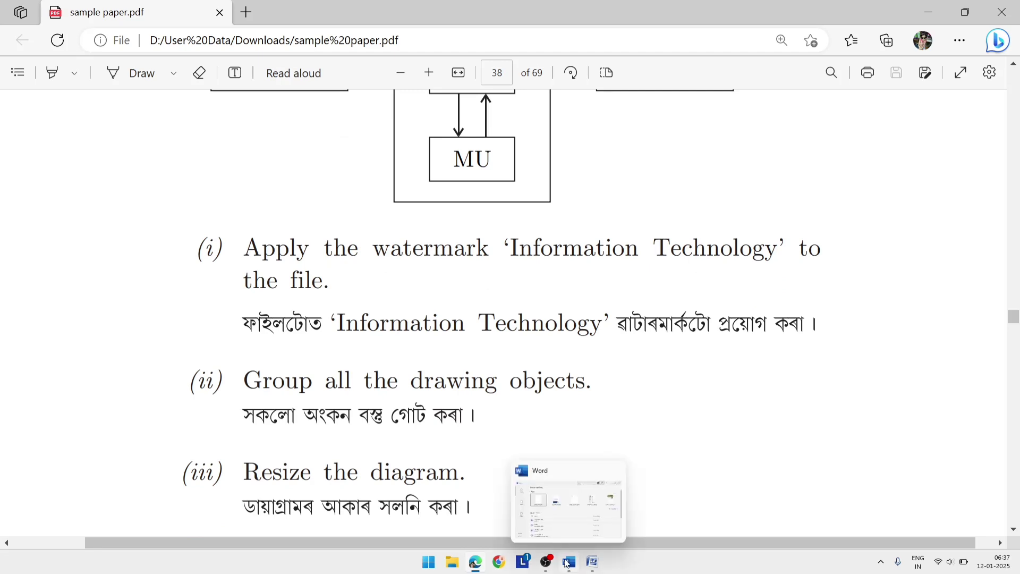
{"action": "left_click", "coordinate": [570, 567]}
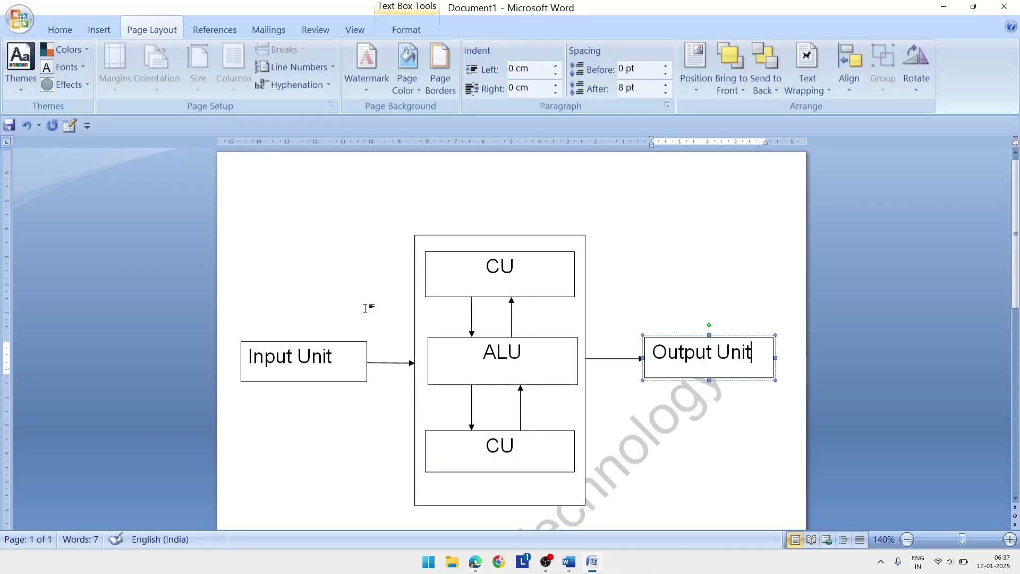
{"action": "left_click", "coordinate": [352, 342]}
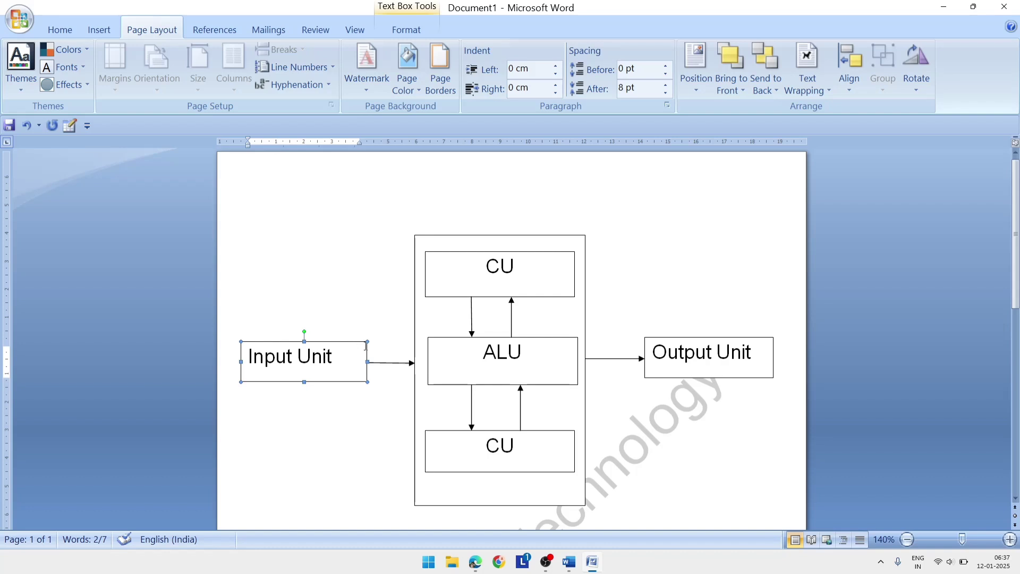
{"action": "left_click", "coordinate": [405, 364], "text": "shift"}
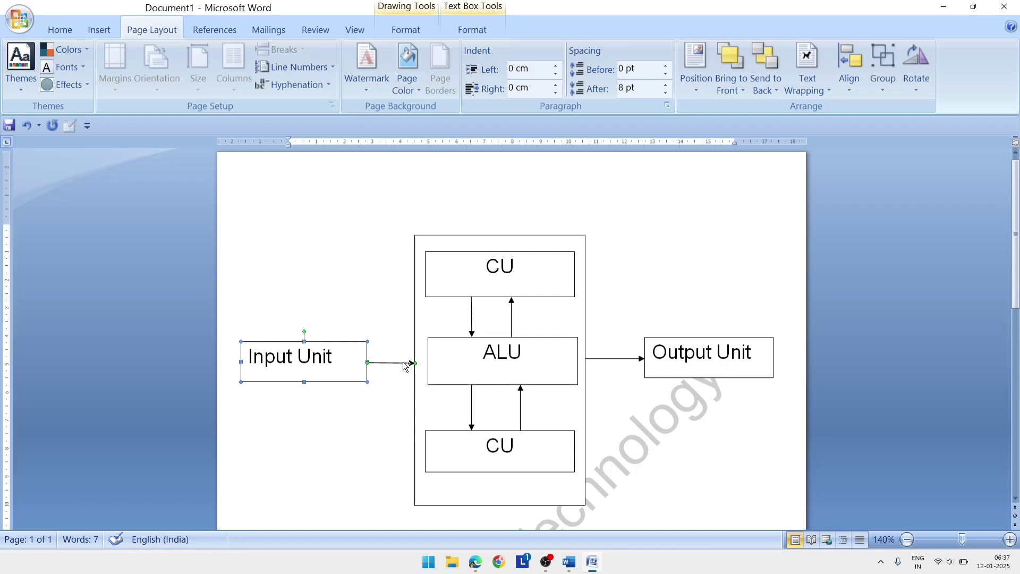
{"action": "double_click", "coordinate": [447, 262]}
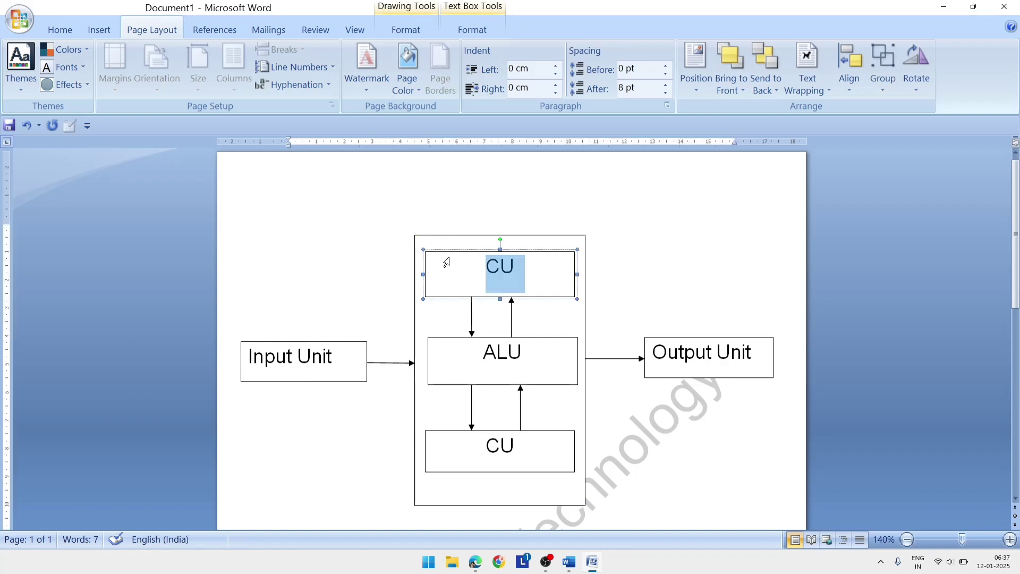
{"action": "left_click", "coordinate": [445, 334], "text": "shift"}
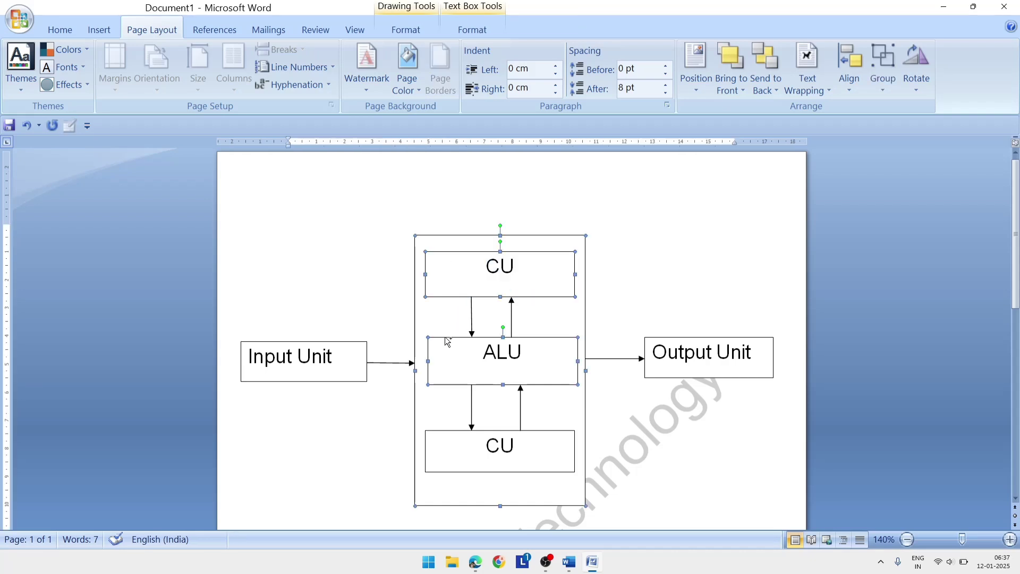
{"action": "left_click", "coordinate": [454, 430], "text": "shift"}
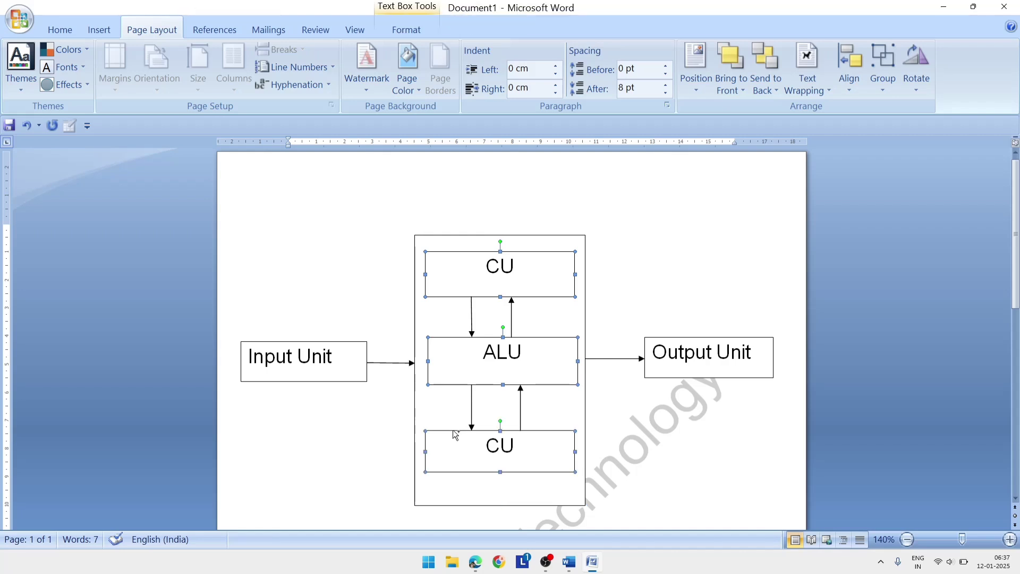
{"action": "left_click", "coordinate": [473, 415], "text": "shift"}
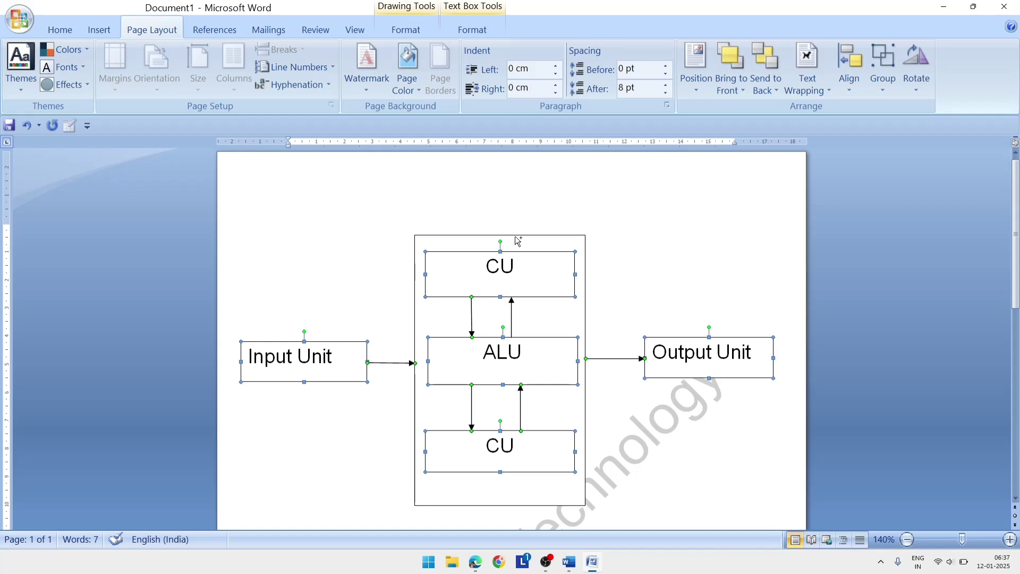
{"action": "left_click", "coordinate": [516, 238]}
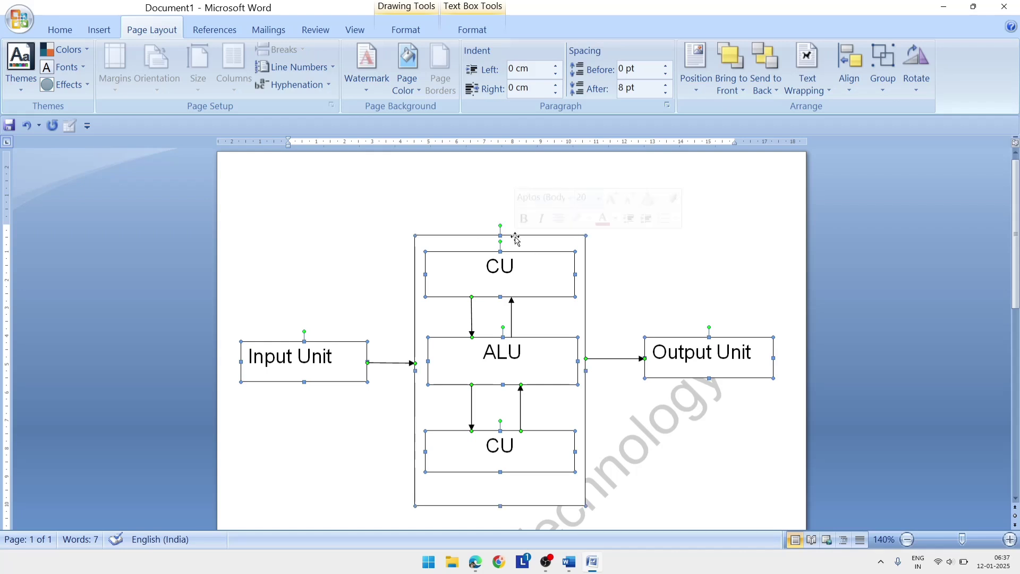
{"action": "left_click", "coordinate": [523, 237]}
{"action": "right_click", "coordinate": [525, 238]}
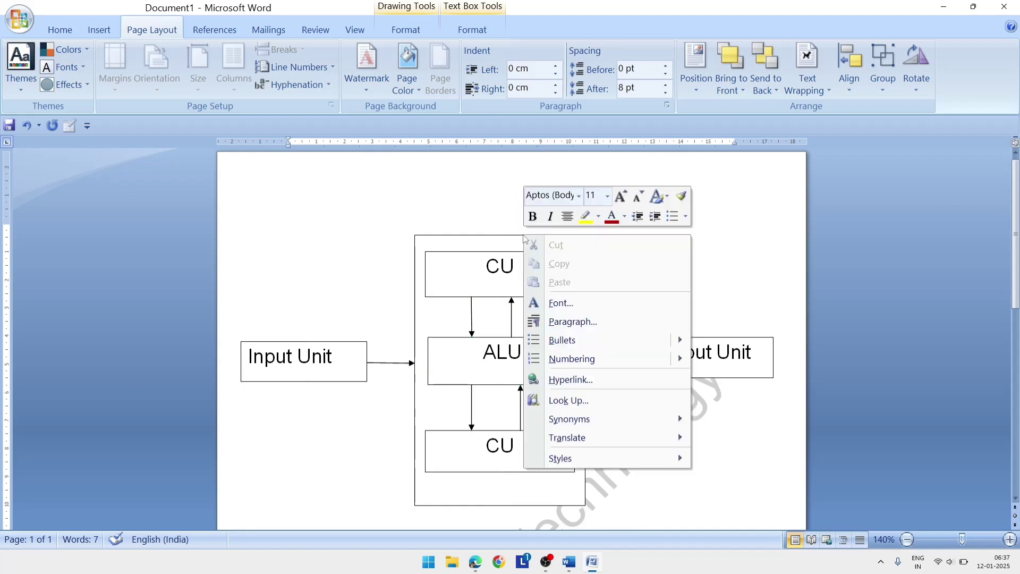
{"action": "left_click", "coordinate": [363, 340]}
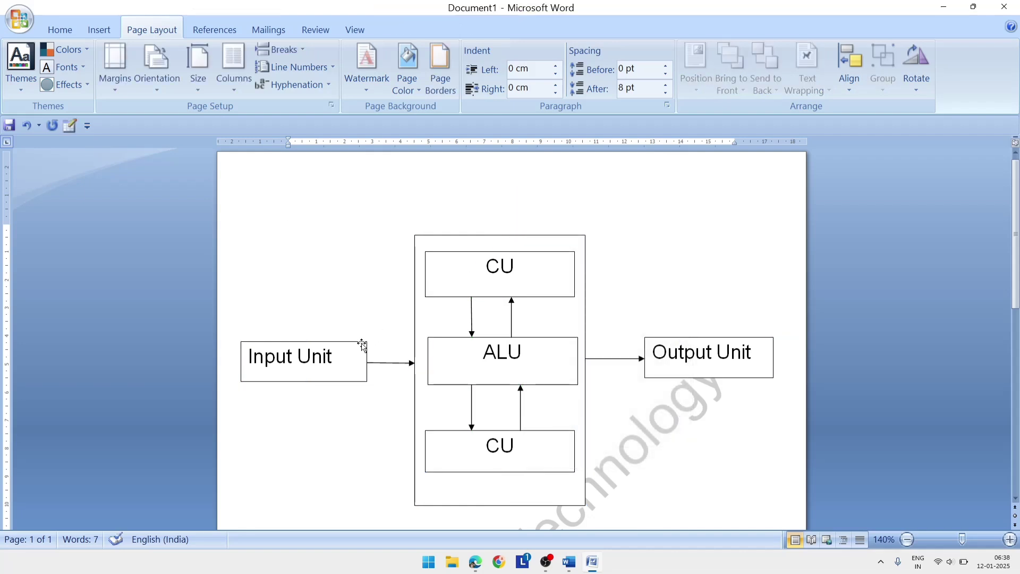